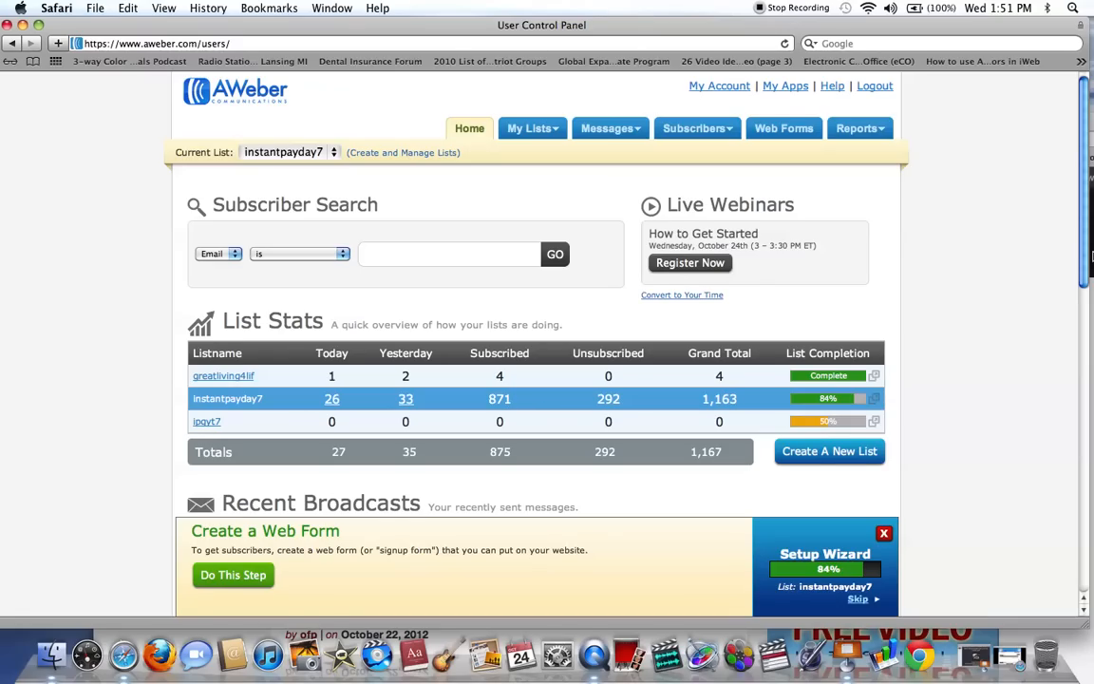
Start a new HTML broadcast message for the instantpayday7 list.
drag(1088, 249, 1091, 397)
mouse_move(308, 146)
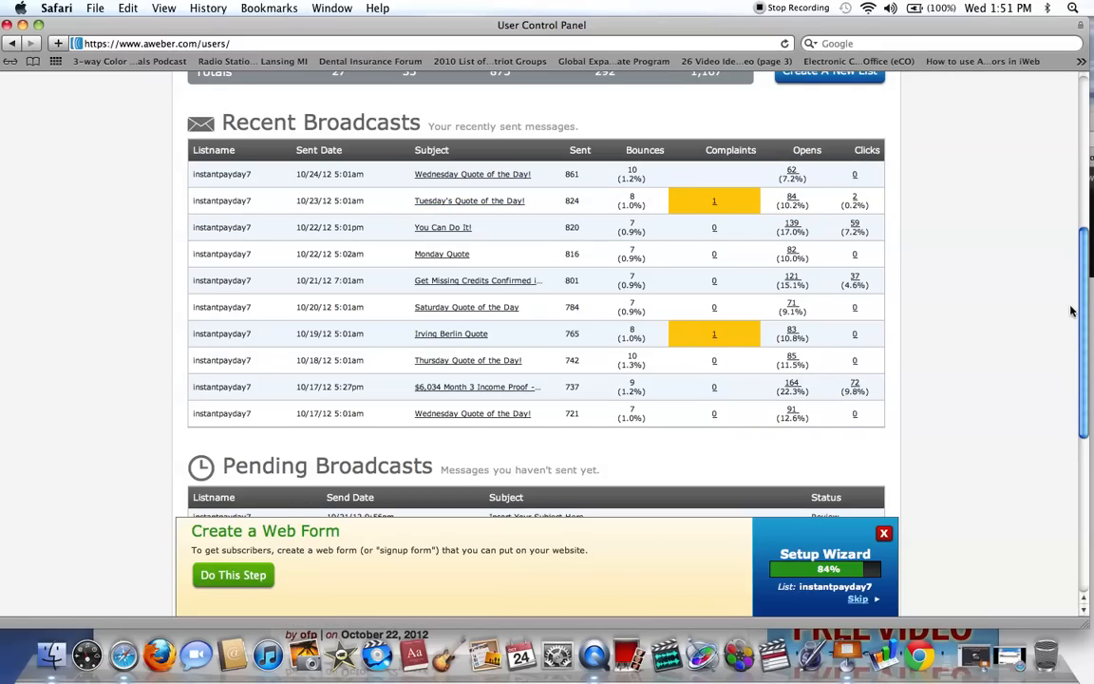
drag(1085, 301, 1087, 452)
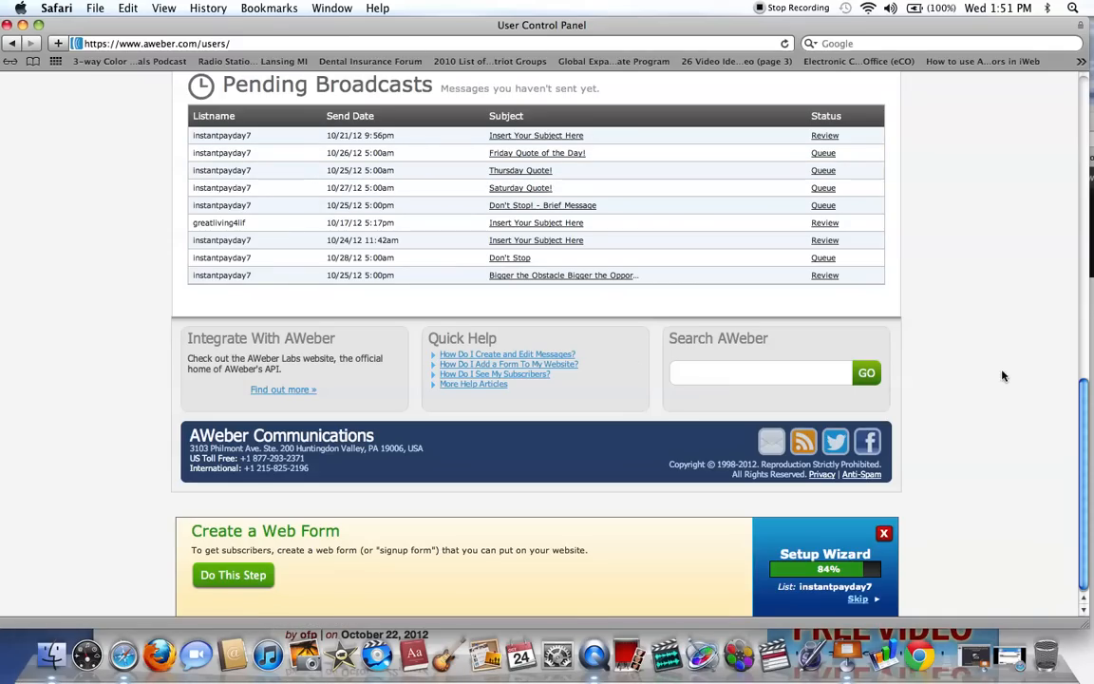
drag(1082, 445, 963, 55)
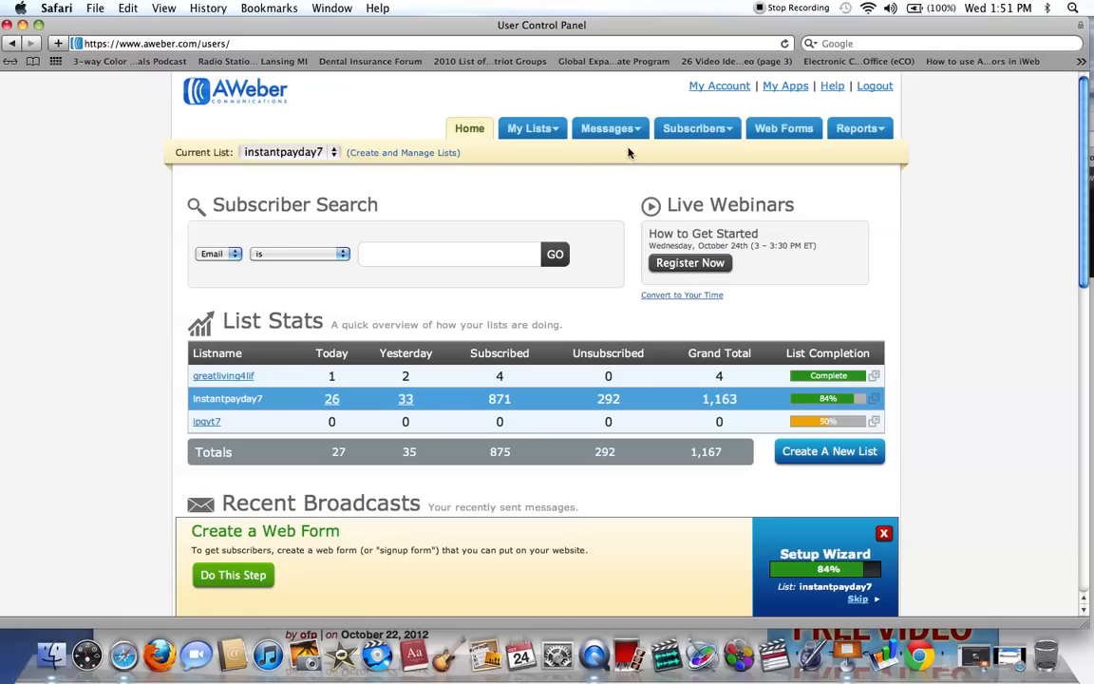
mouse_move(626, 138)
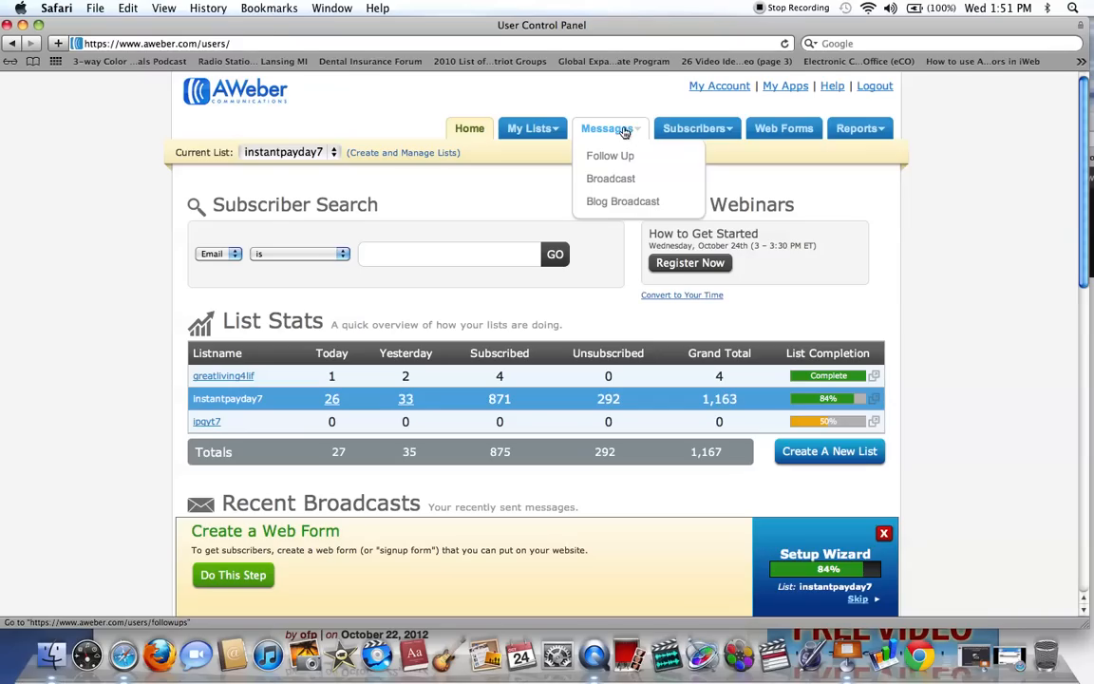
click(618, 178)
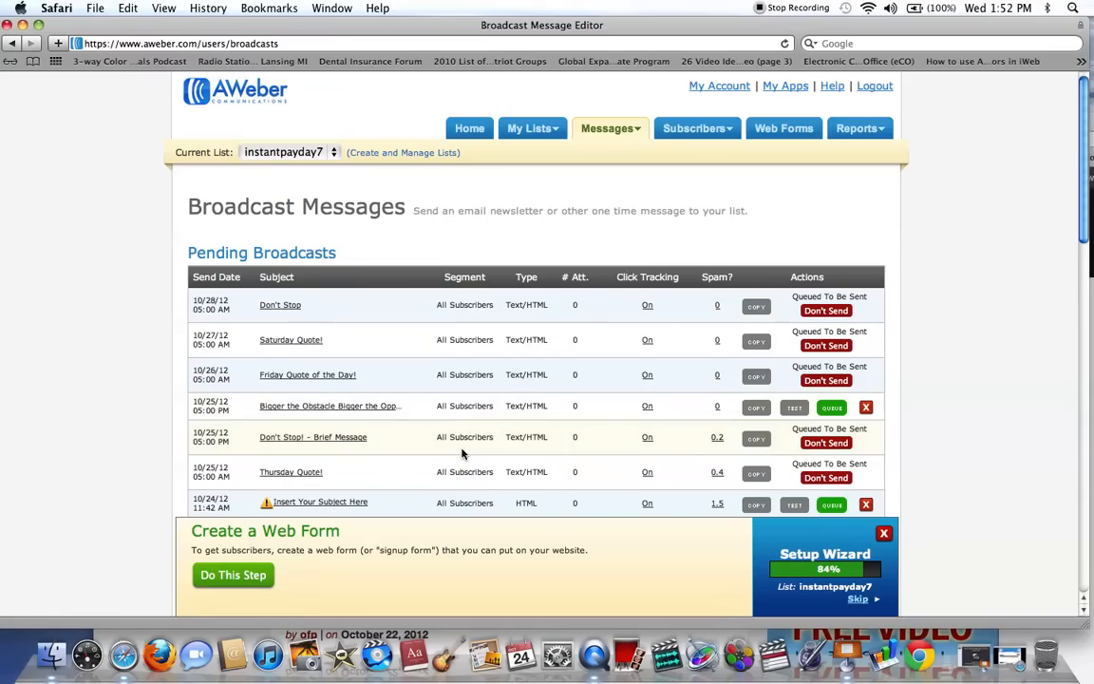
scroll(1088, 282, down, 5)
drag(1087, 282, 1087, 316)
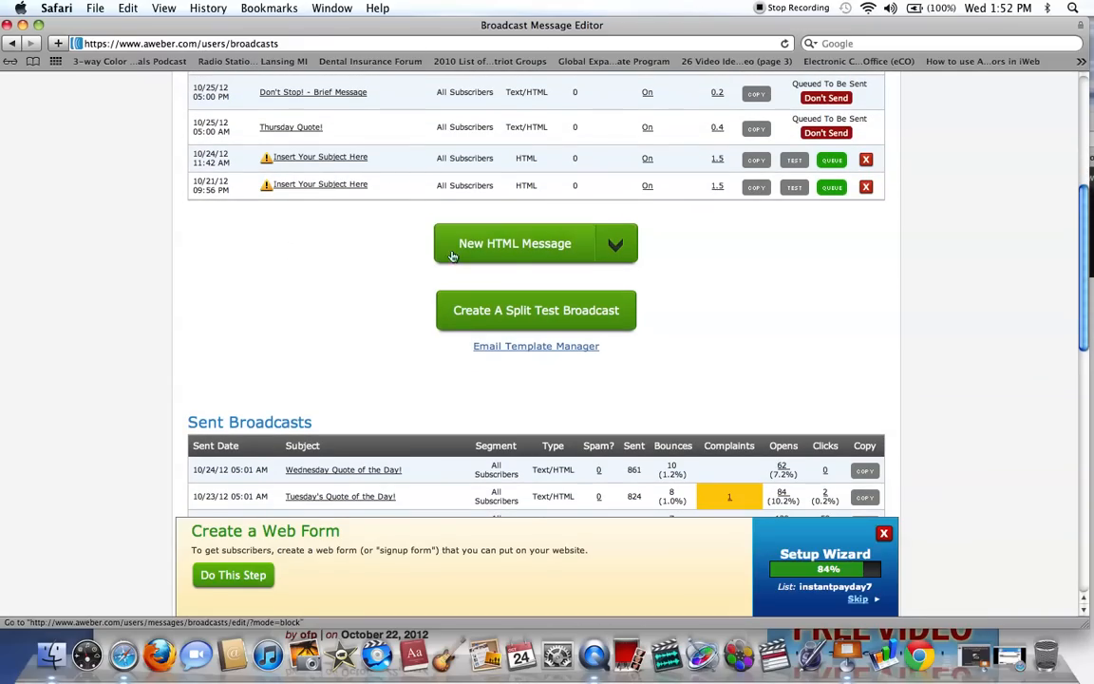
click(525, 246)
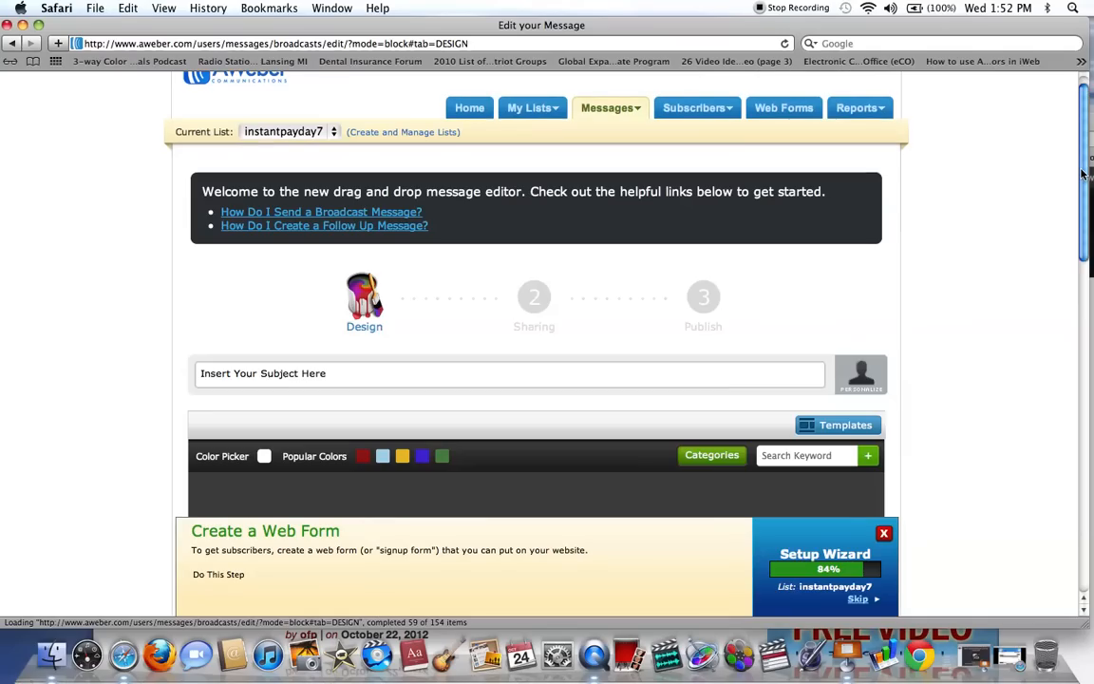
Set the subject of the new broadcast message to "Don't Stop".
drag(1082, 176, 1090, 288)
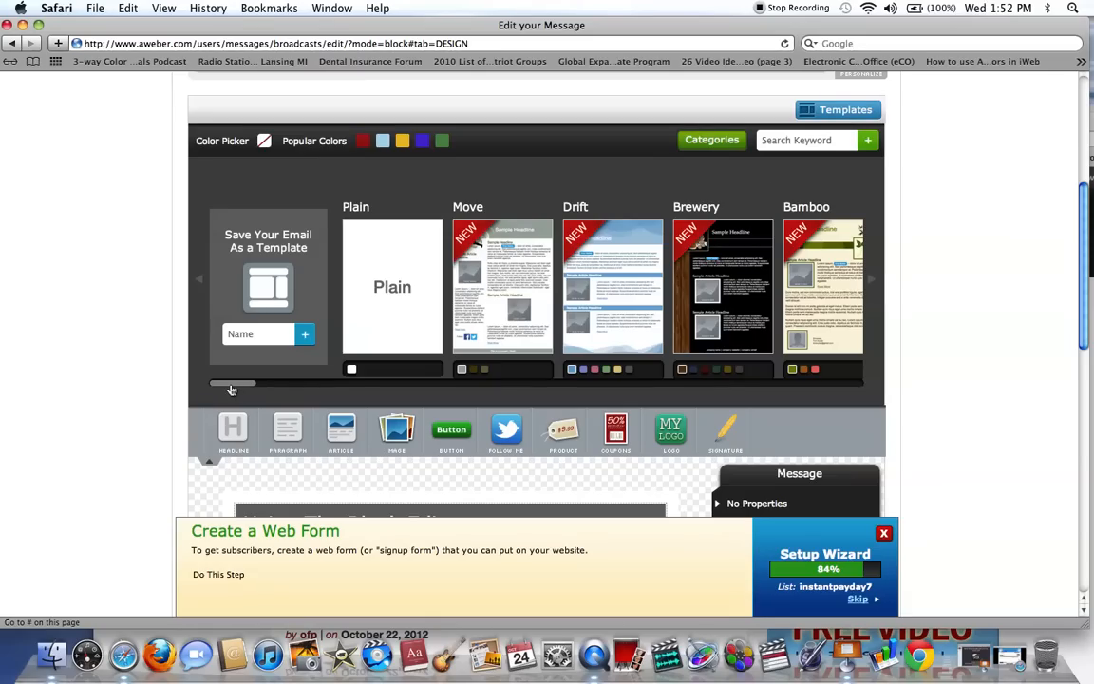
drag(230, 386, 575, 420)
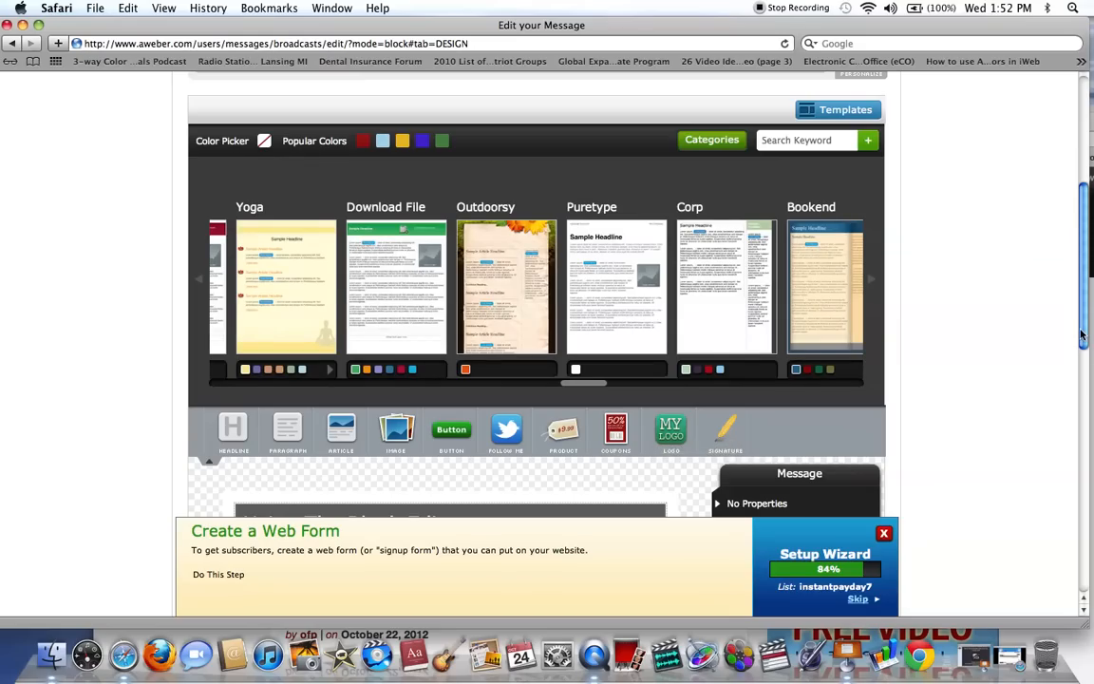
scroll(1055, 267, up, 2)
scroll(1056, 267, up, 3)
scroll(313, 190, down, 2)
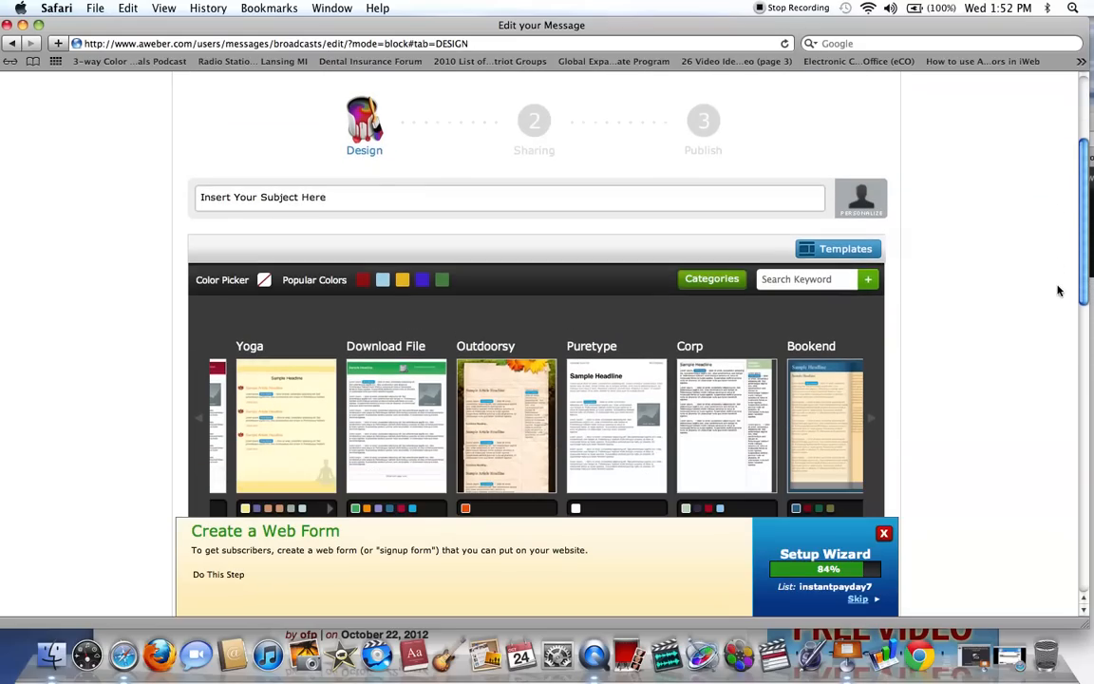
click(321, 196)
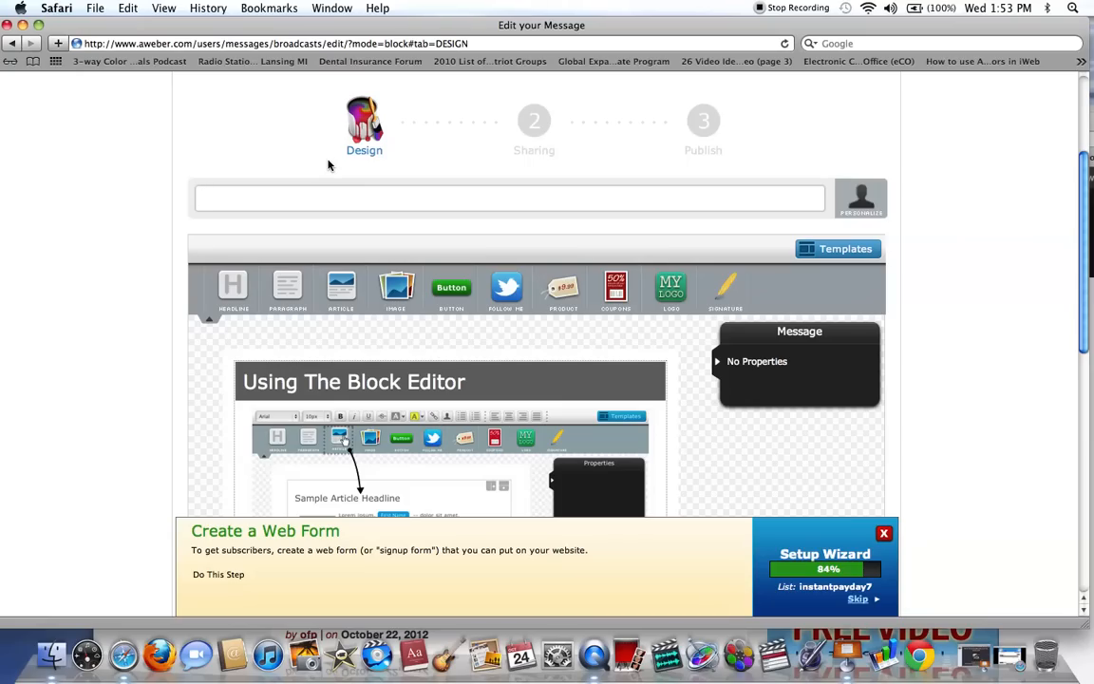
text(Don't Stop)
Apply the Simple email template to the message, starting over instead of keeping the existing content.
scroll(1078, 214, down, 3)
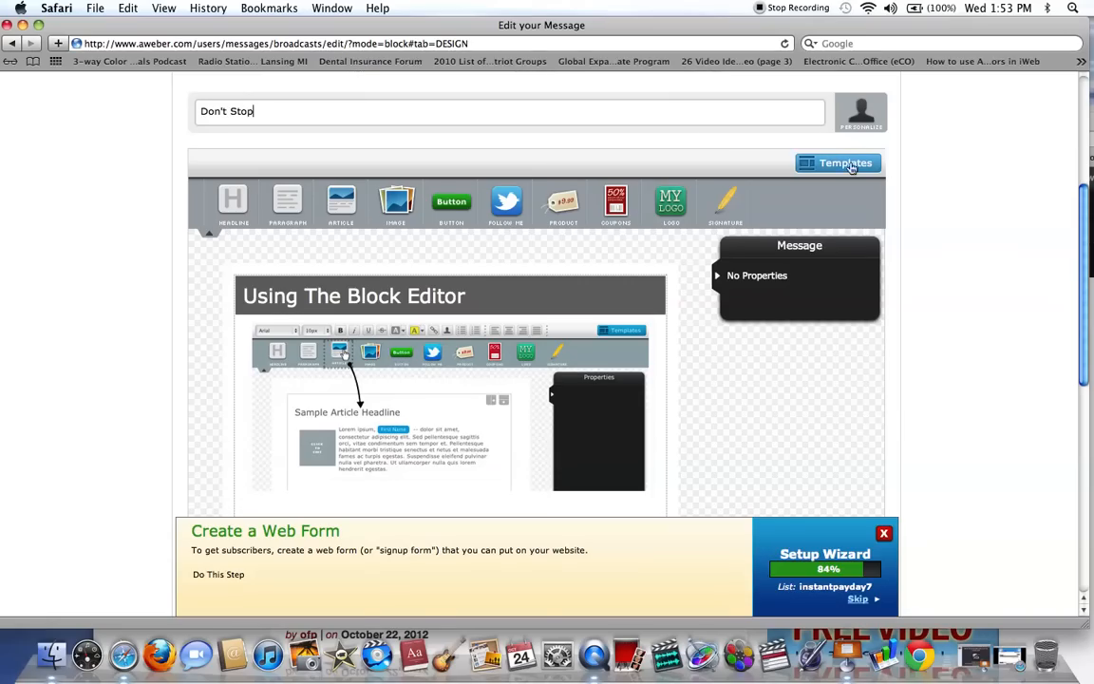
click(832, 162)
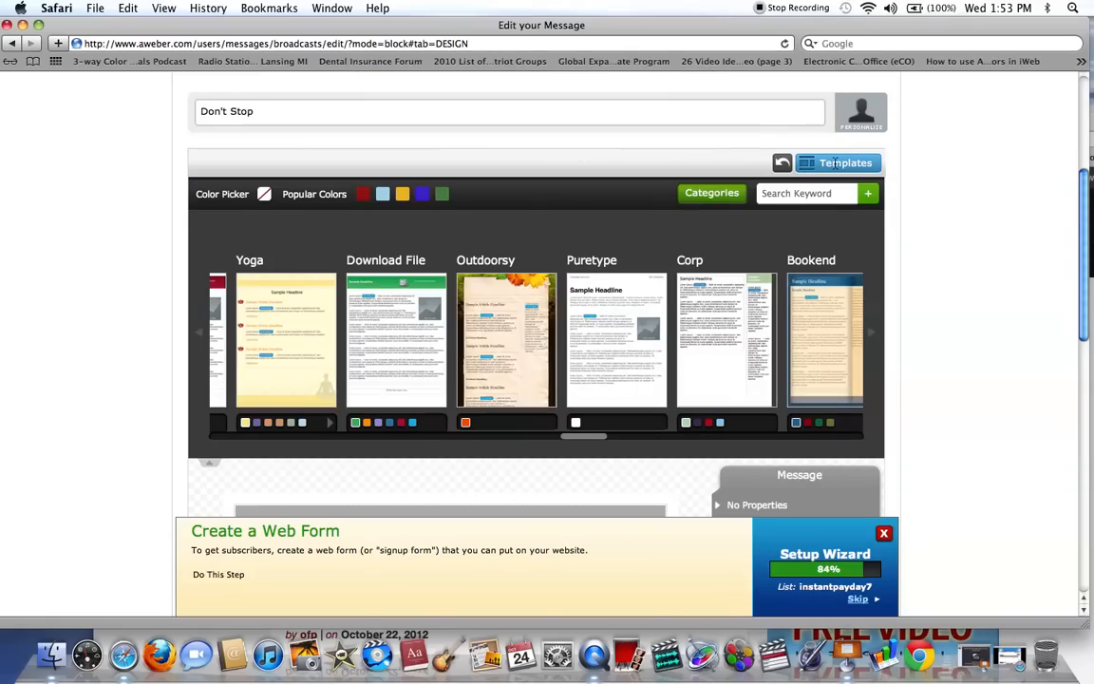
mouse_move(494, 296)
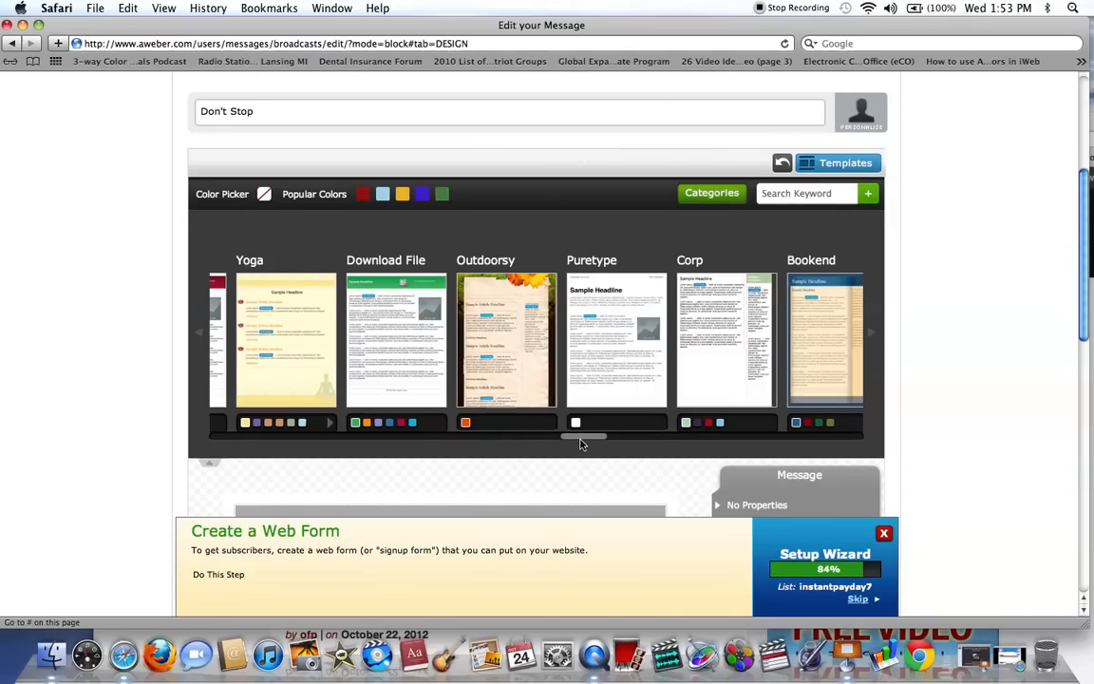
drag(576, 441, 550, 444)
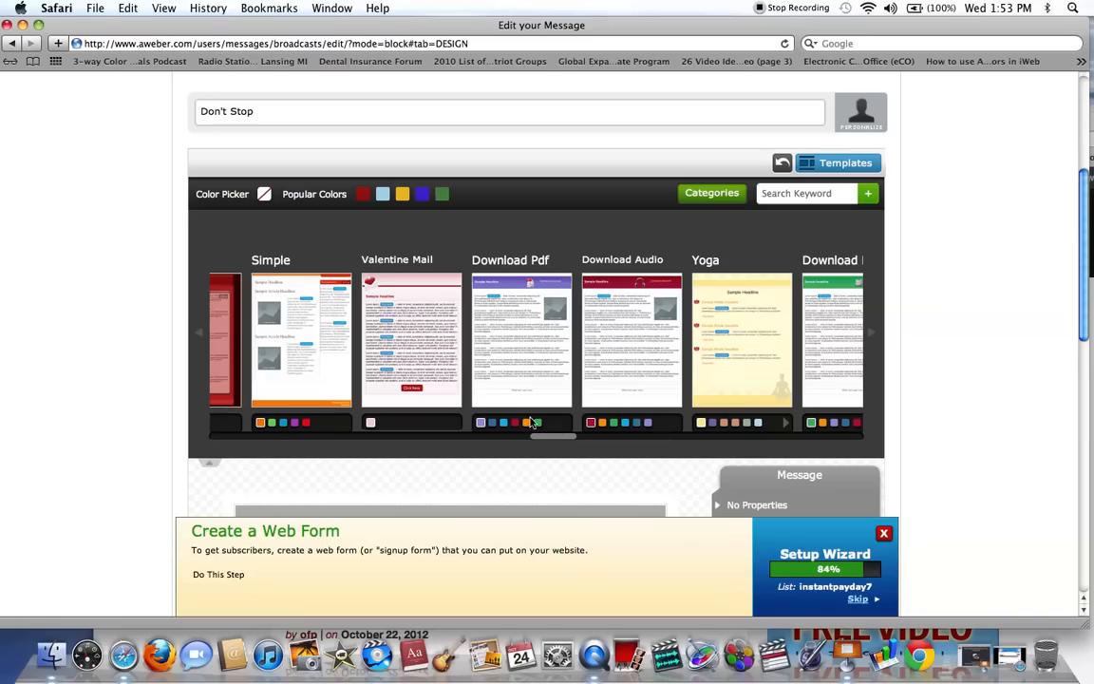
mouse_move(300, 365)
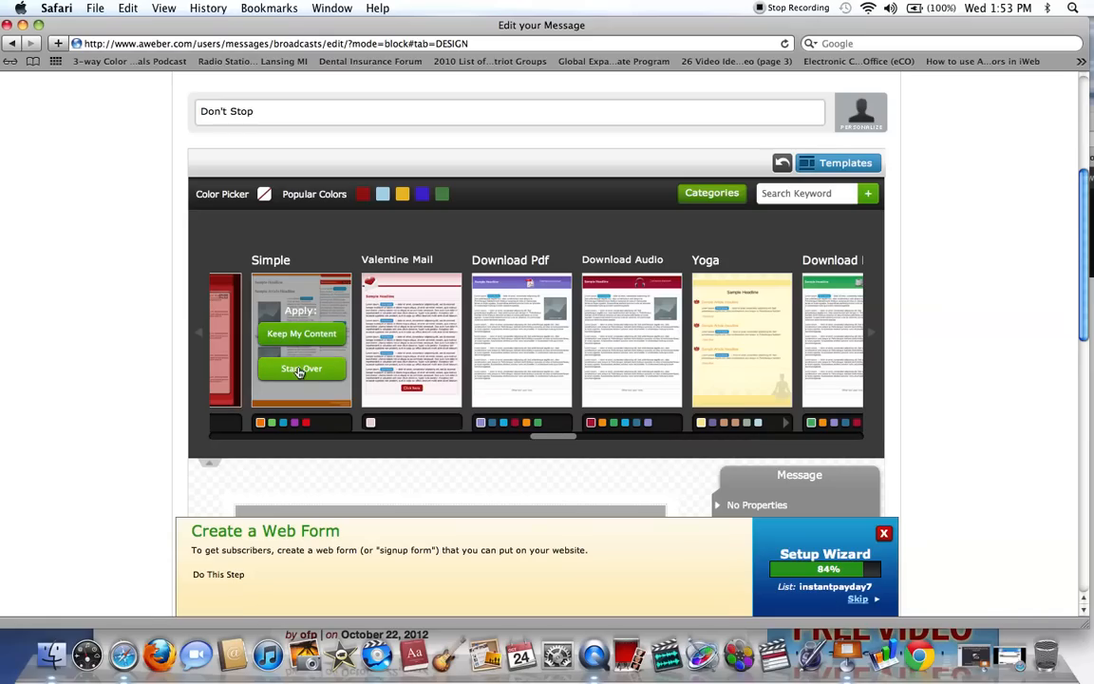
click(300, 369)
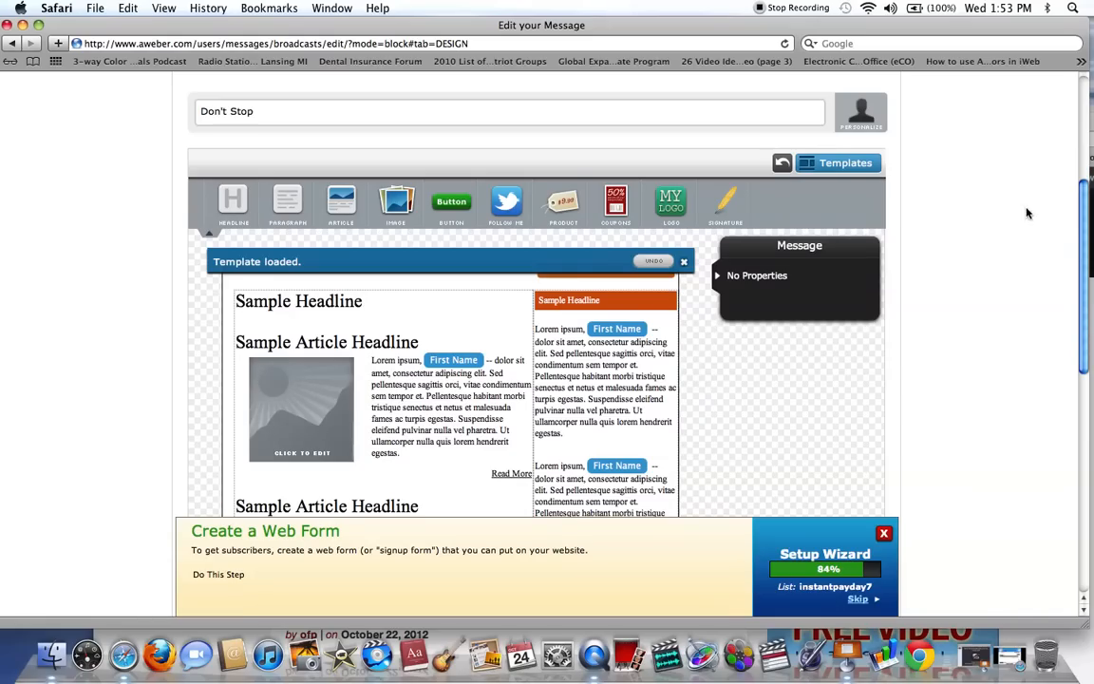
Replace the main sample headline in the message body with "Brief Message Below".
drag(1078, 216, 1087, 236)
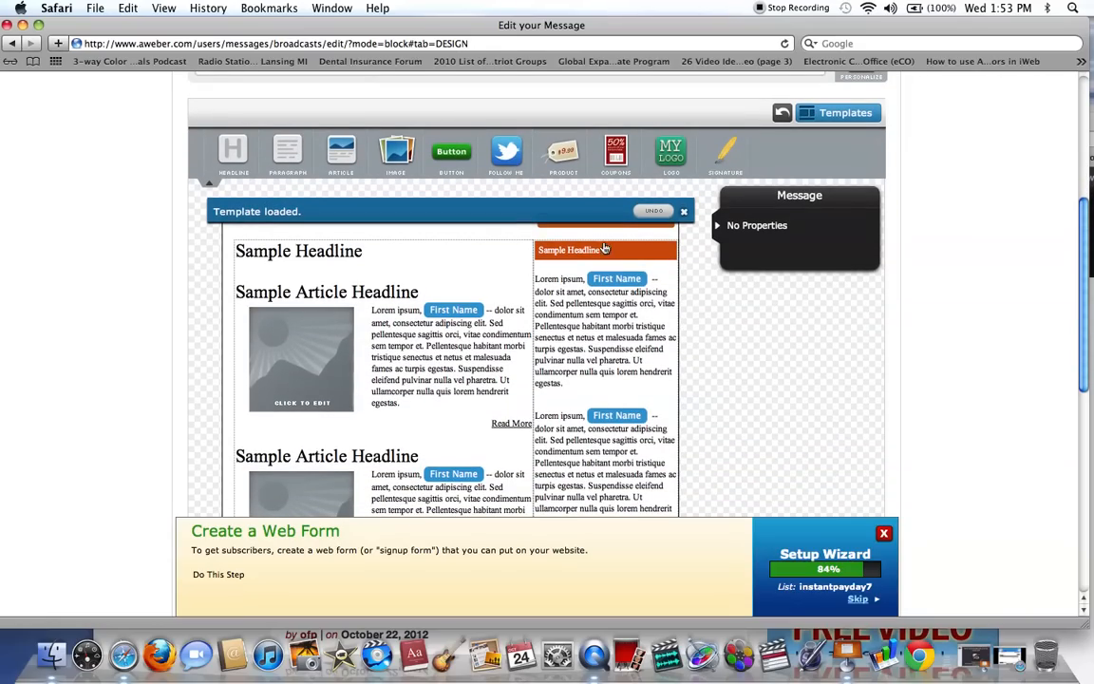
click(340, 257)
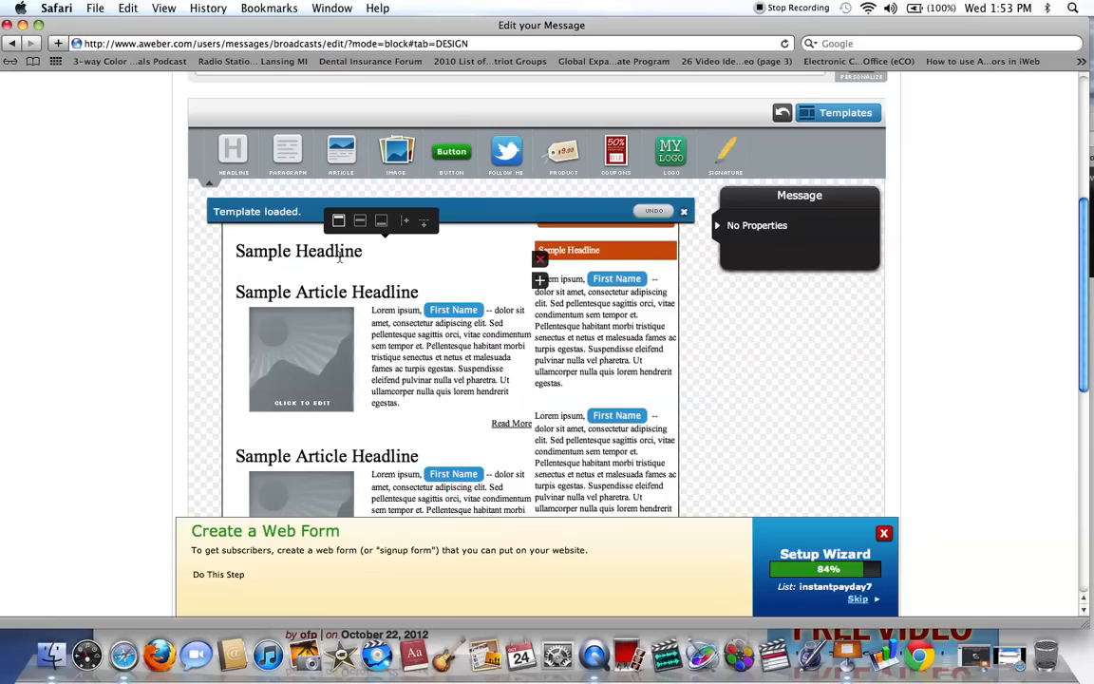
click(340, 257)
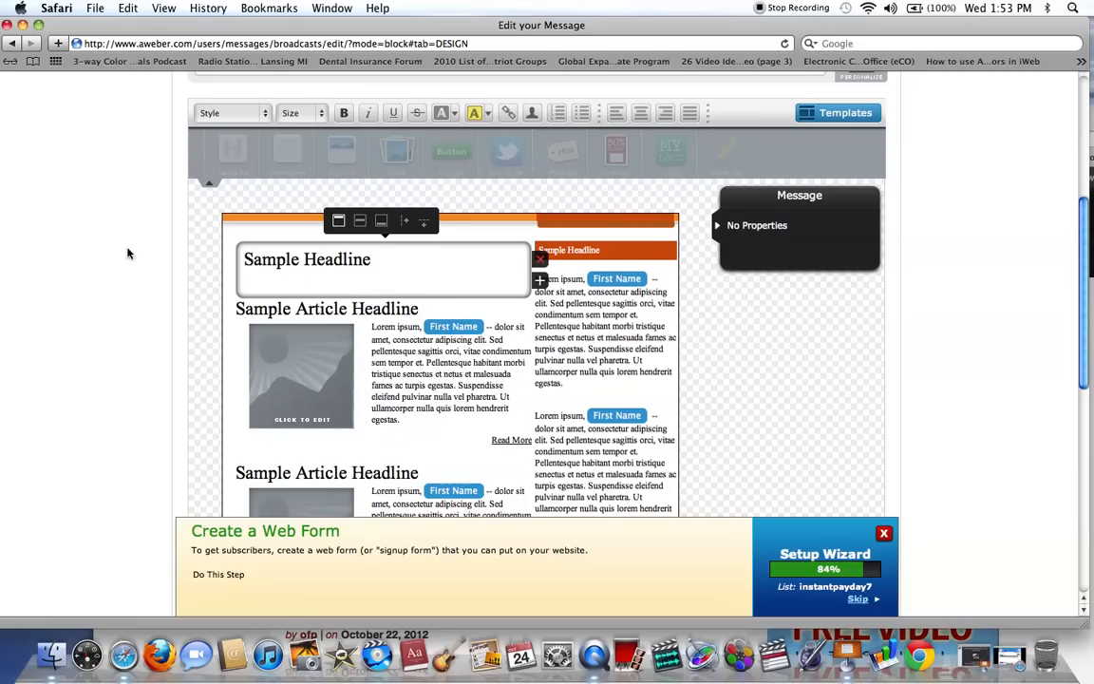
drag(401, 263, 232, 248)
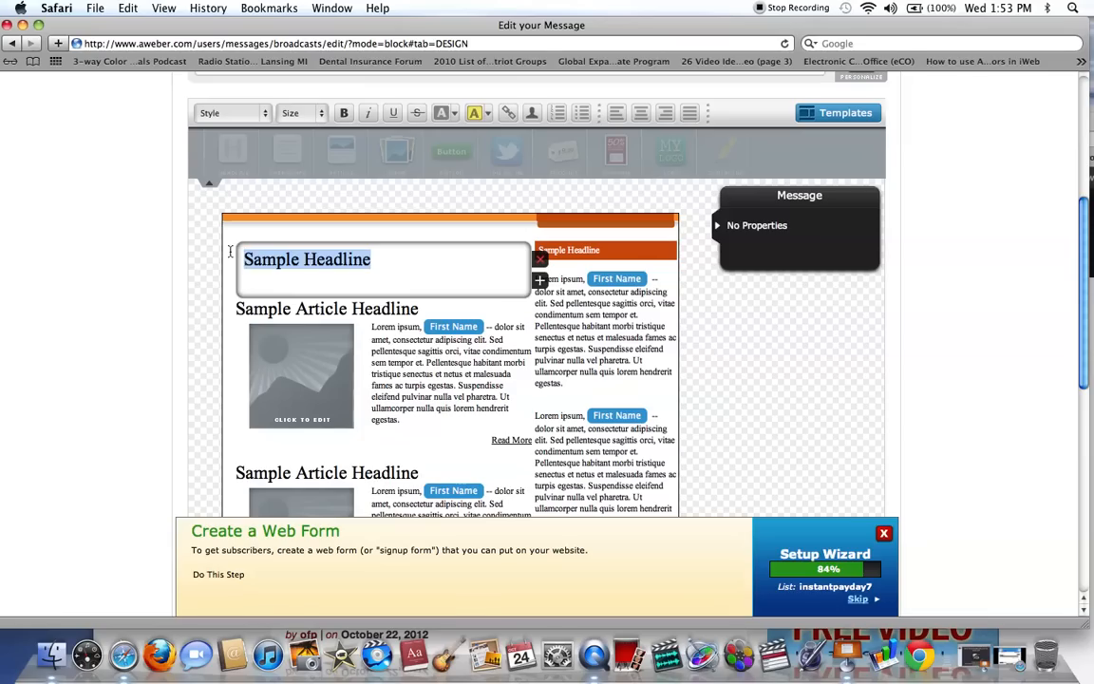
key(BackSpace)
text(Brief Message)
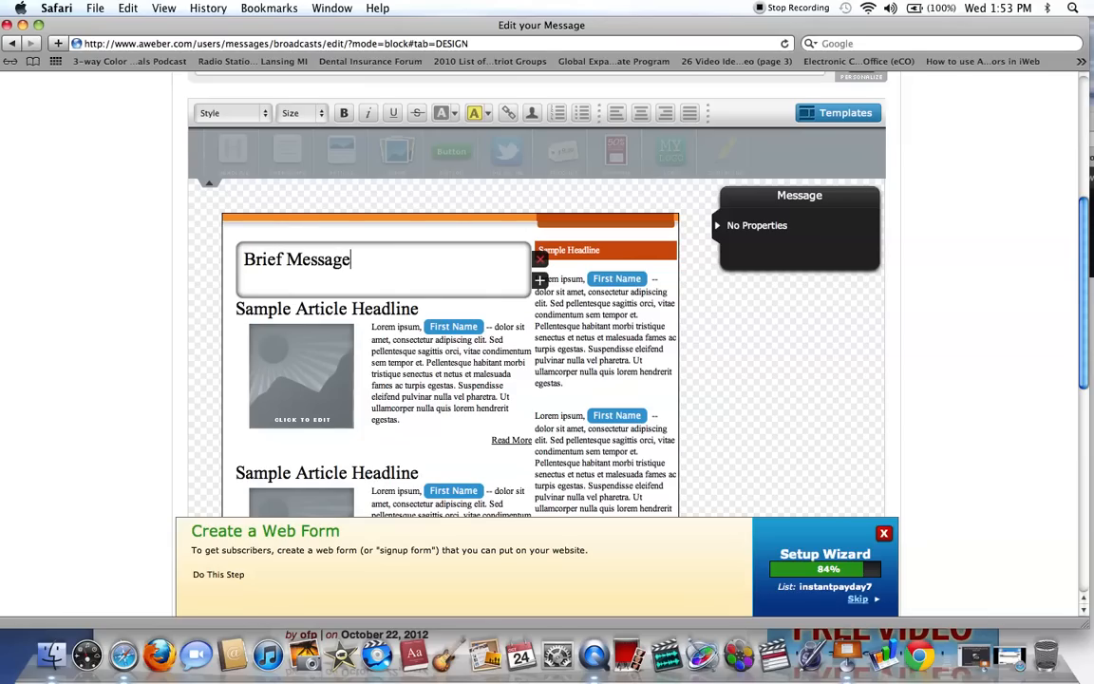
text(Belwo)
key(BackSpace)
text(ow)
Replace the first article's sample headline with "Don't Stop!".
click(380, 315)
click(415, 295)
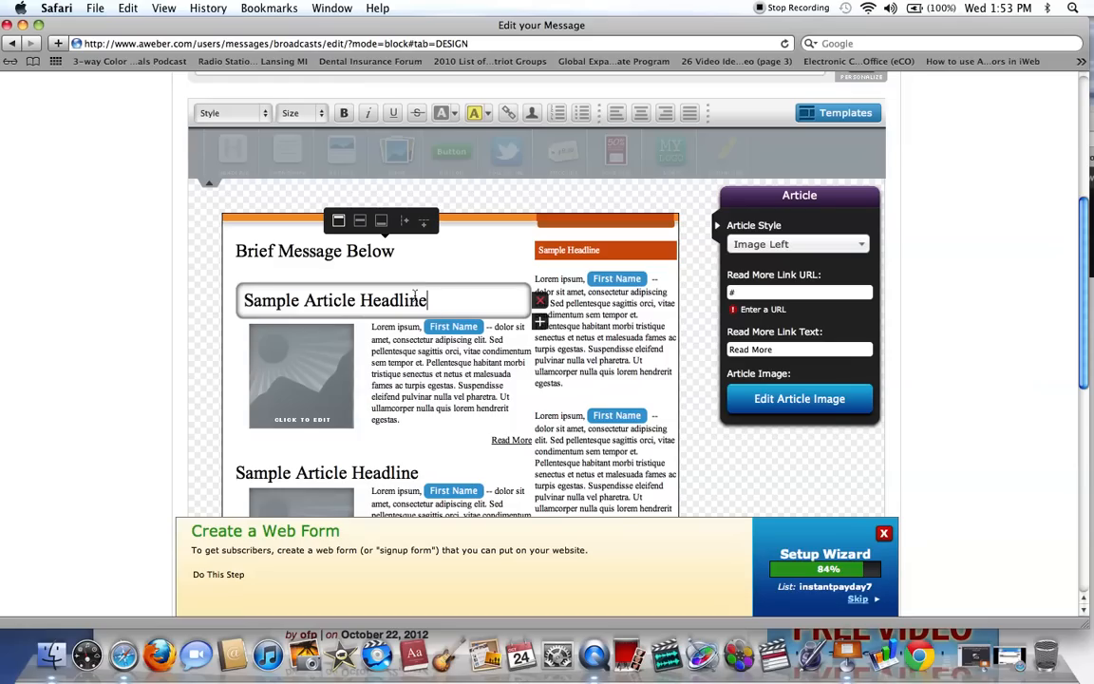
drag(434, 298, 202, 296)
key(BackSpace)
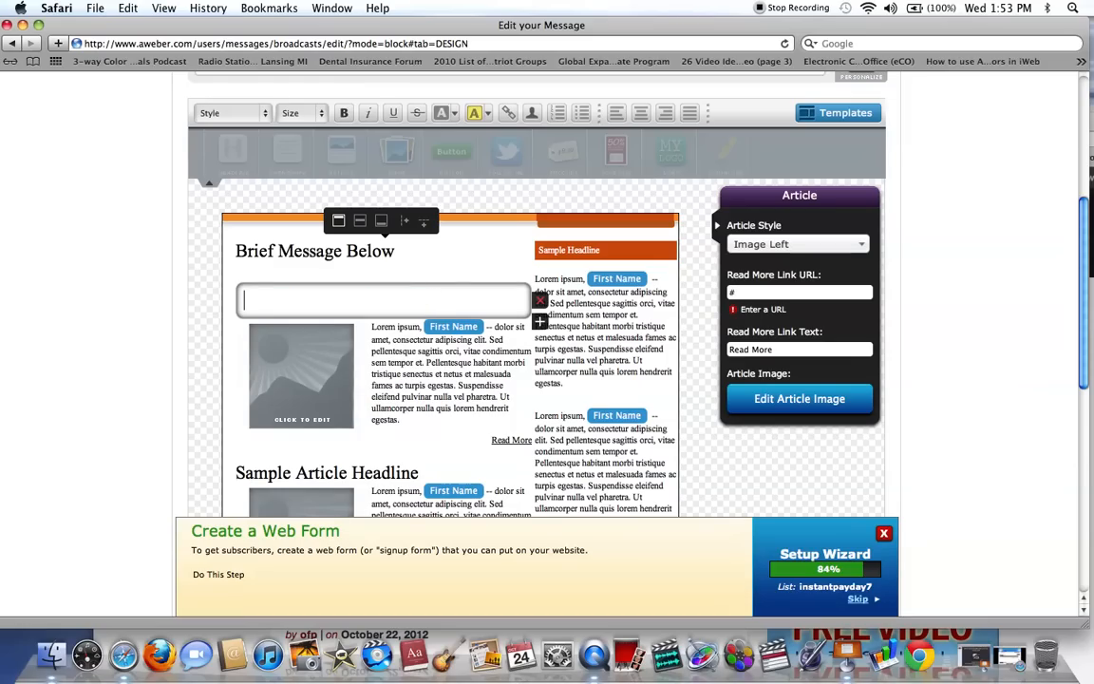
text(Don't)
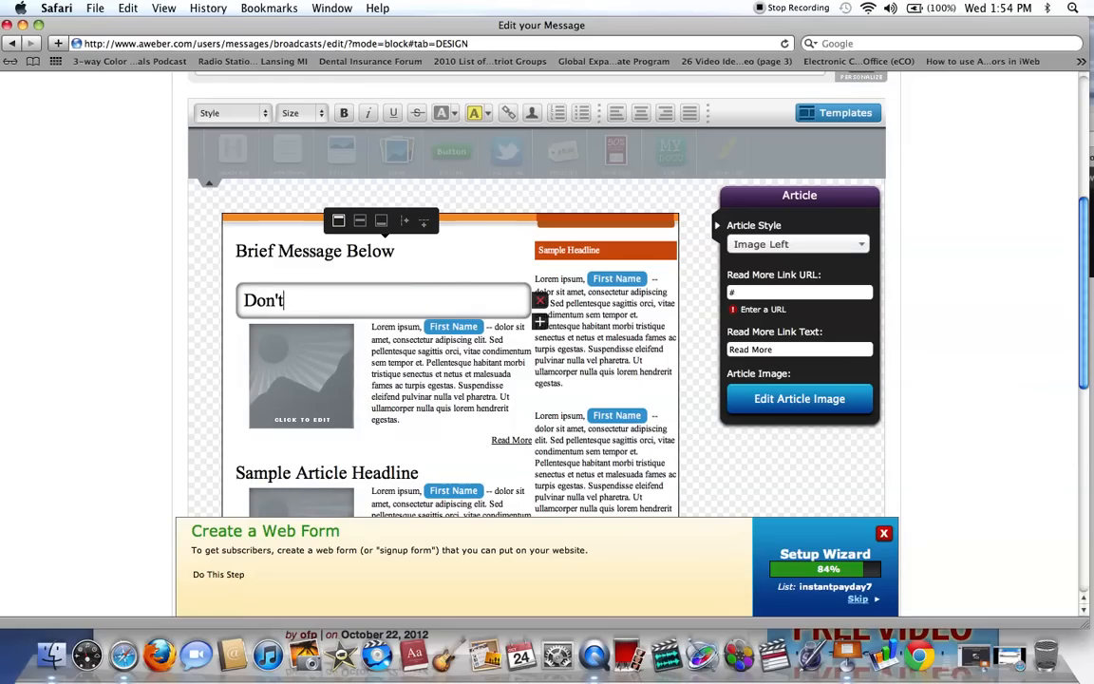
text( Stop!)
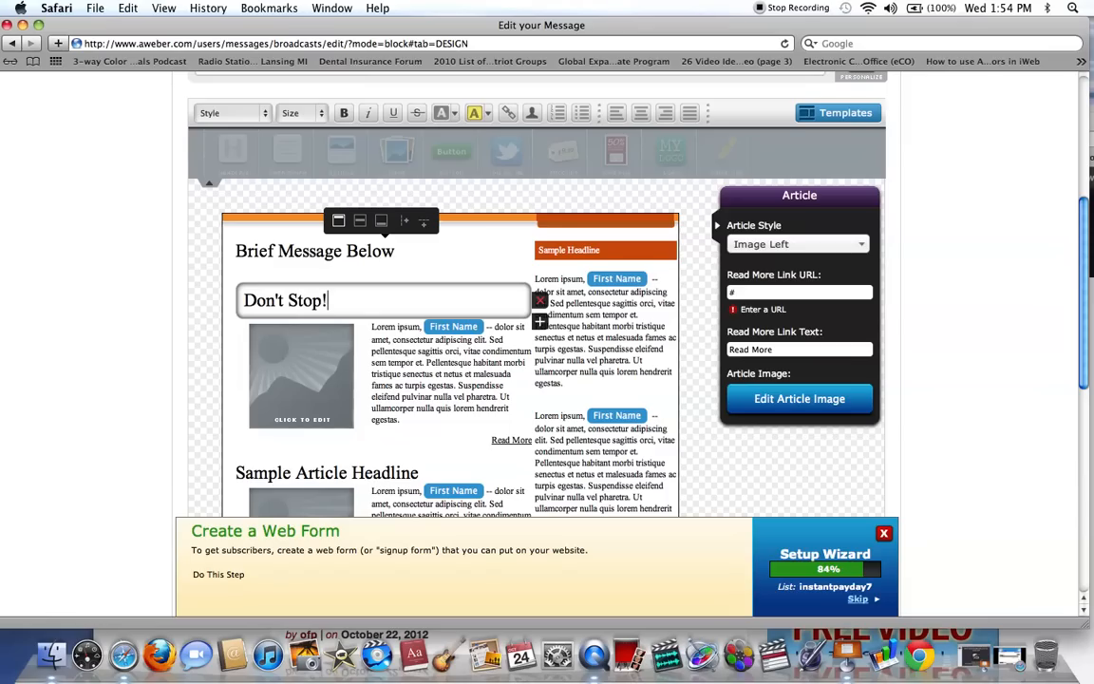
Replace the first article's placeholder paragraph with "CLICK HERE FOR BRIEF MESSAGE ON DON'T STOP!".
double_click(451, 387)
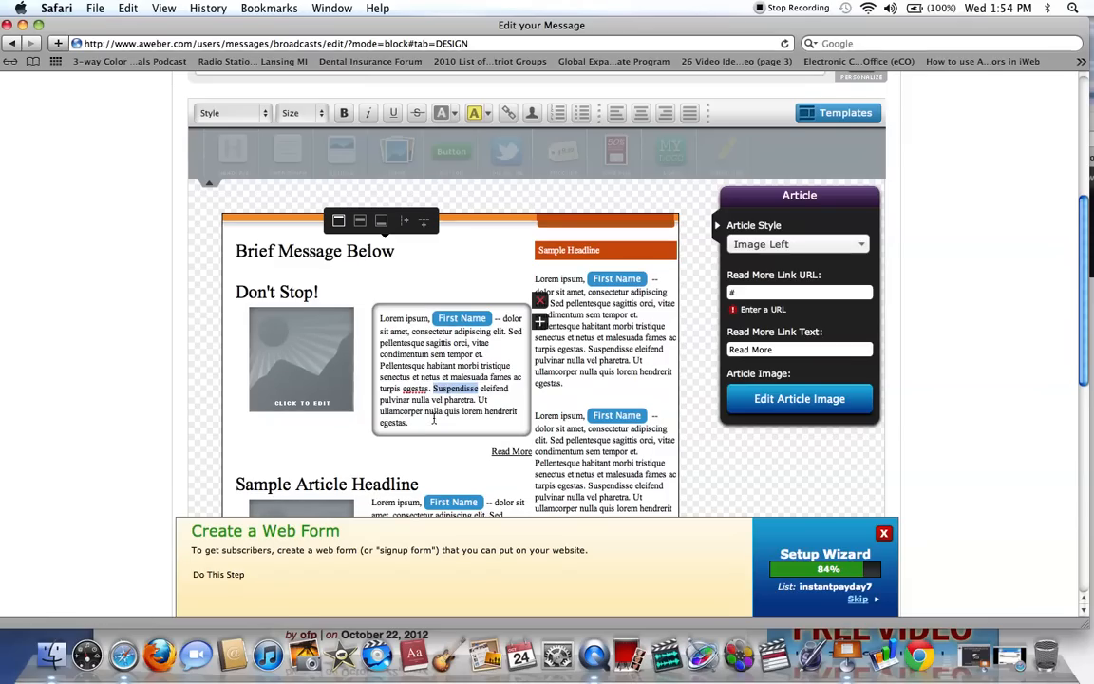
drag(409, 423, 386, 320)
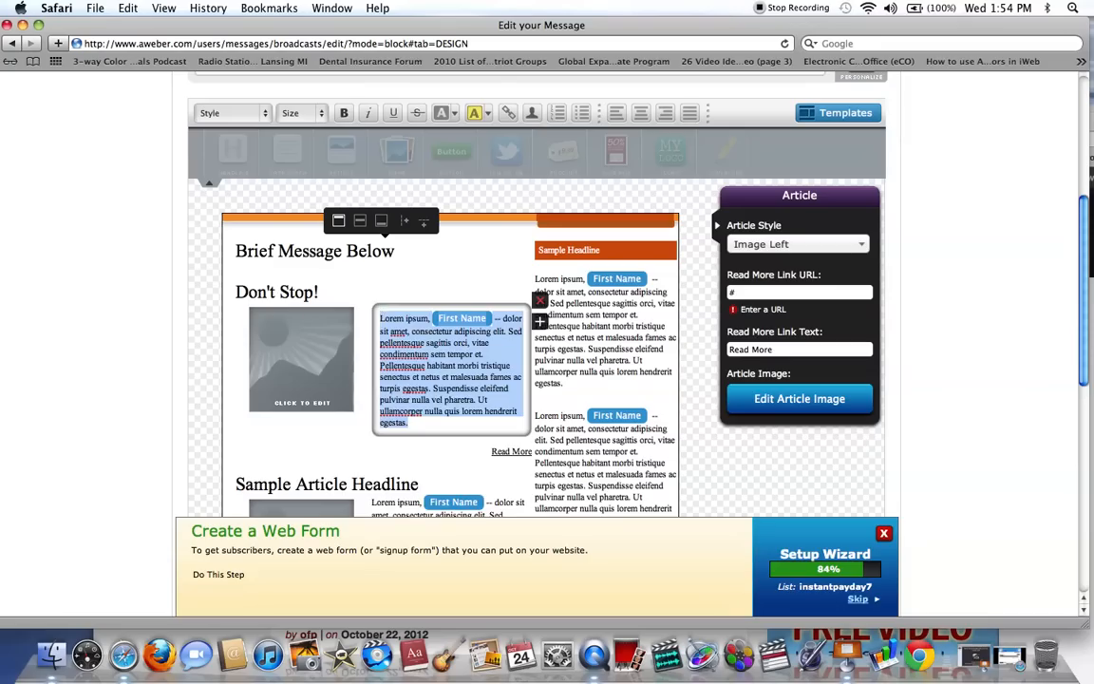
key(BackSpace)
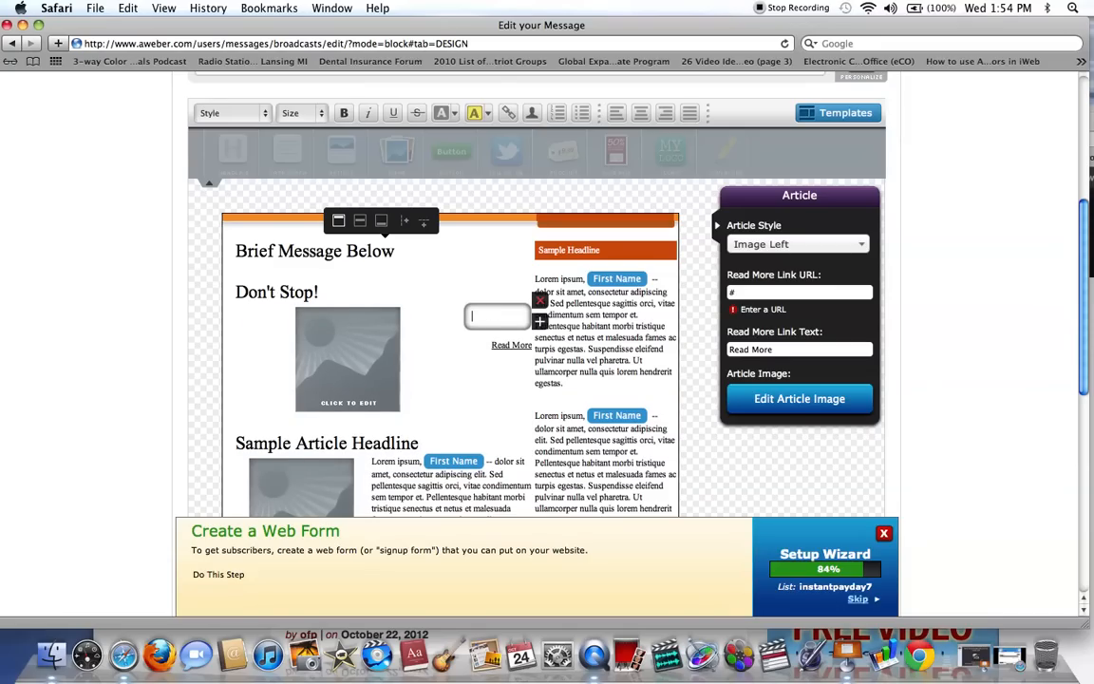
text(CLICK HERE FOR )
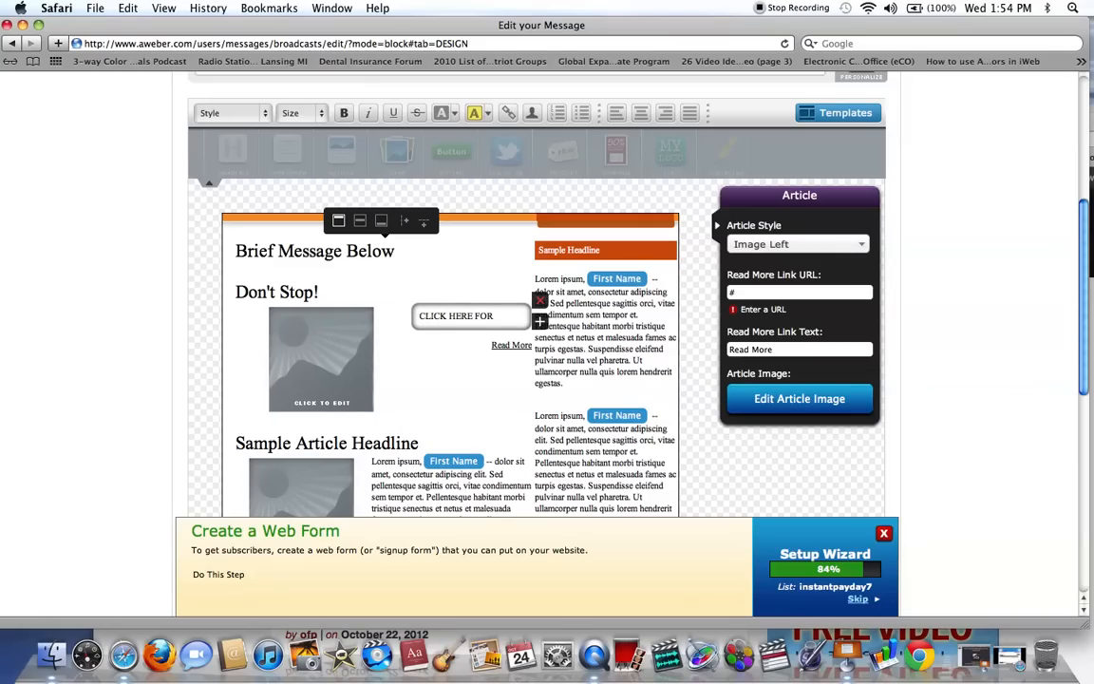
text(BRIEF )
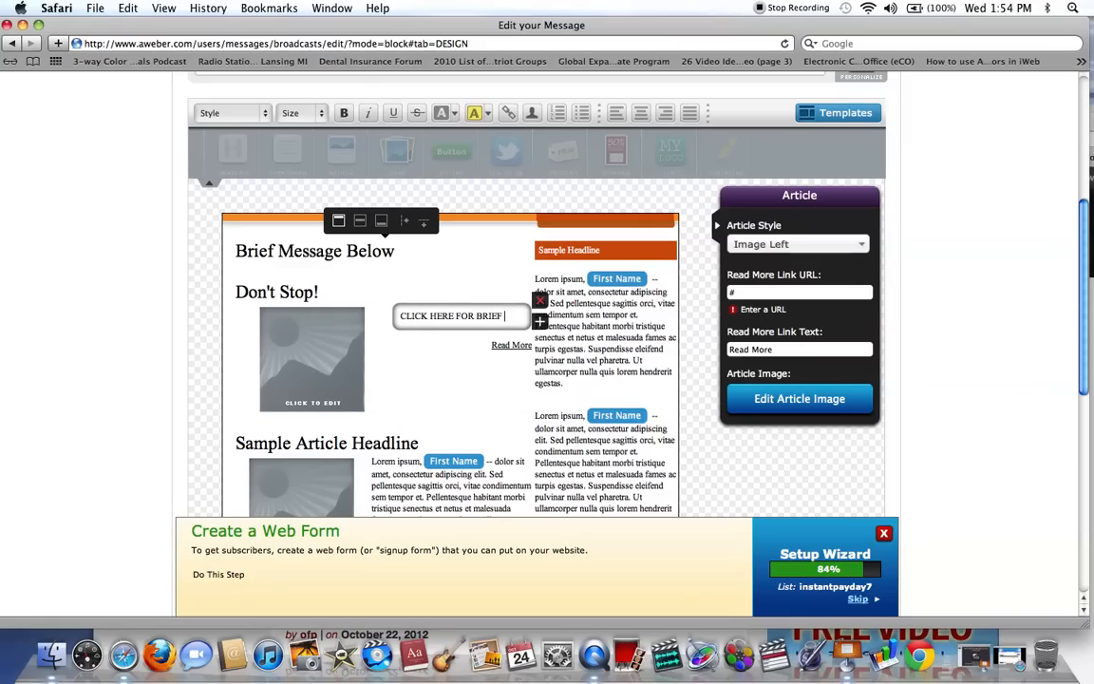
text(MESSAGE ON DON'T STOP!)
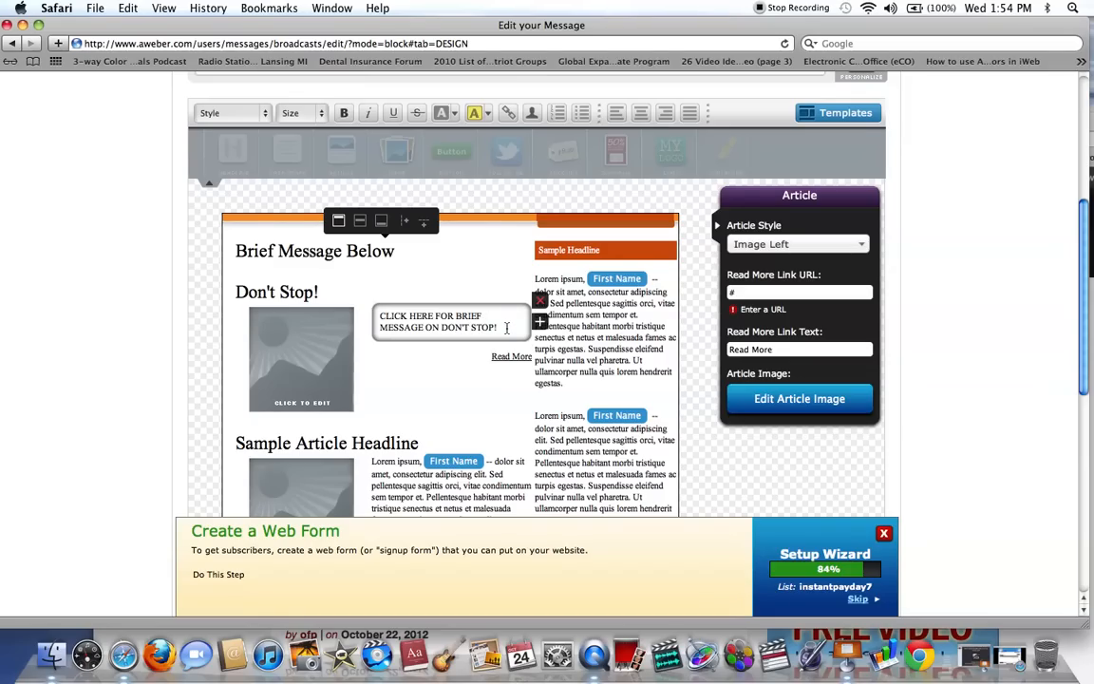
Turn the text "CLICK HERE FOR BRIEF MESSAGE ON DON'T STOP!" into a link and clear its placeholder URL.
drag(498, 326, 391, 316)
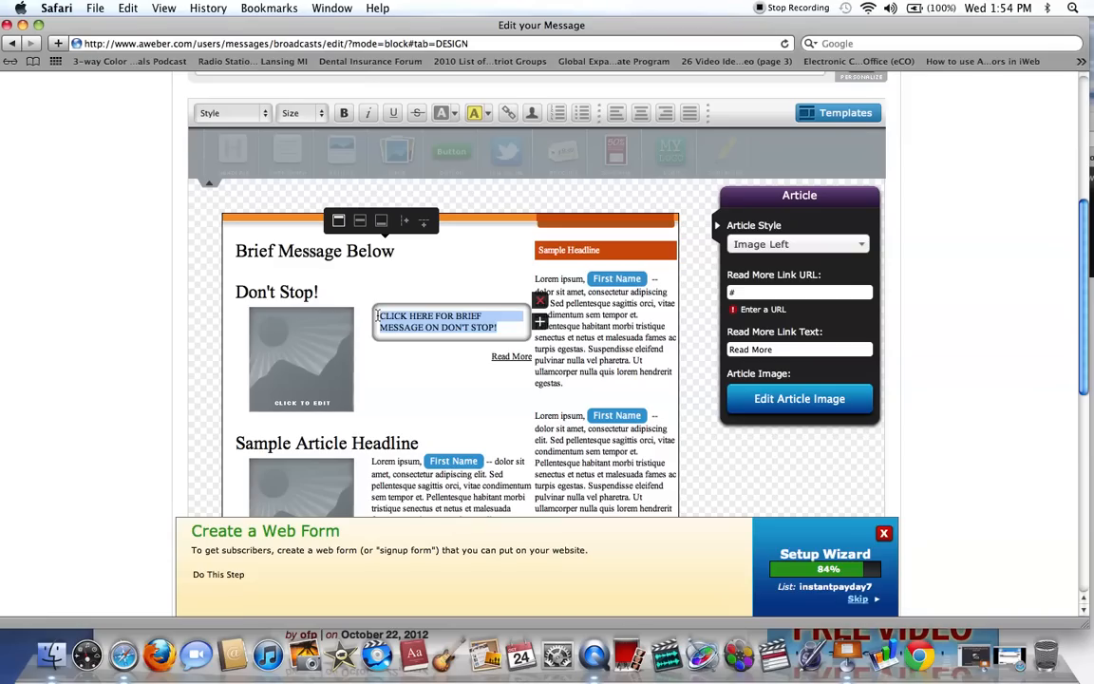
click(508, 114)
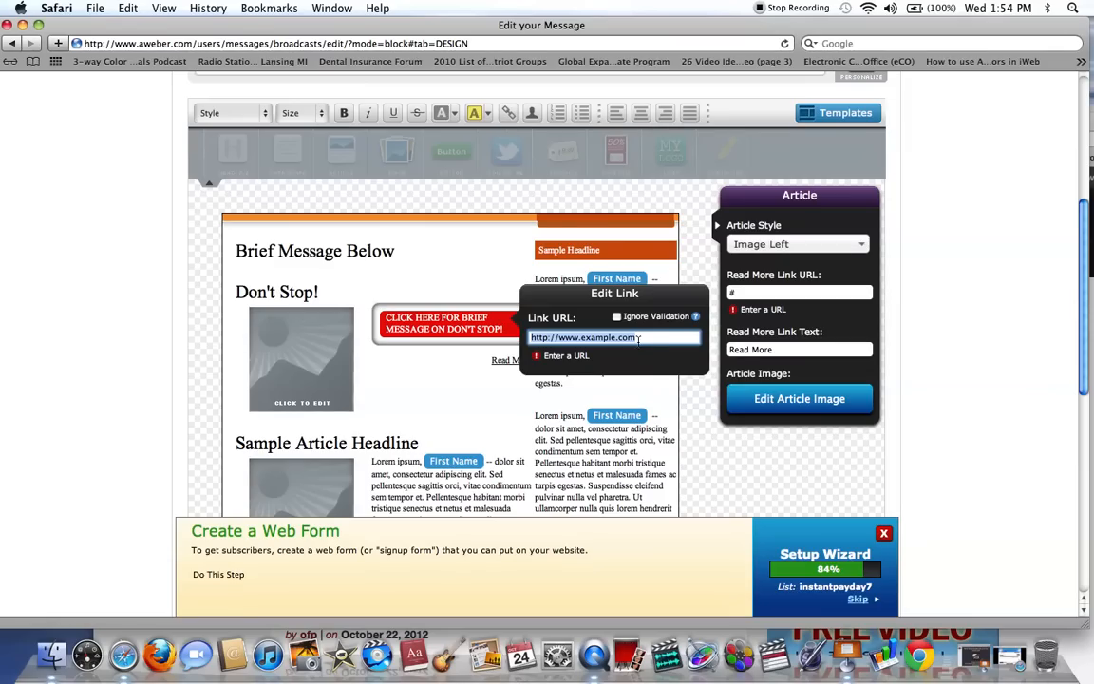
key(BackSpace)
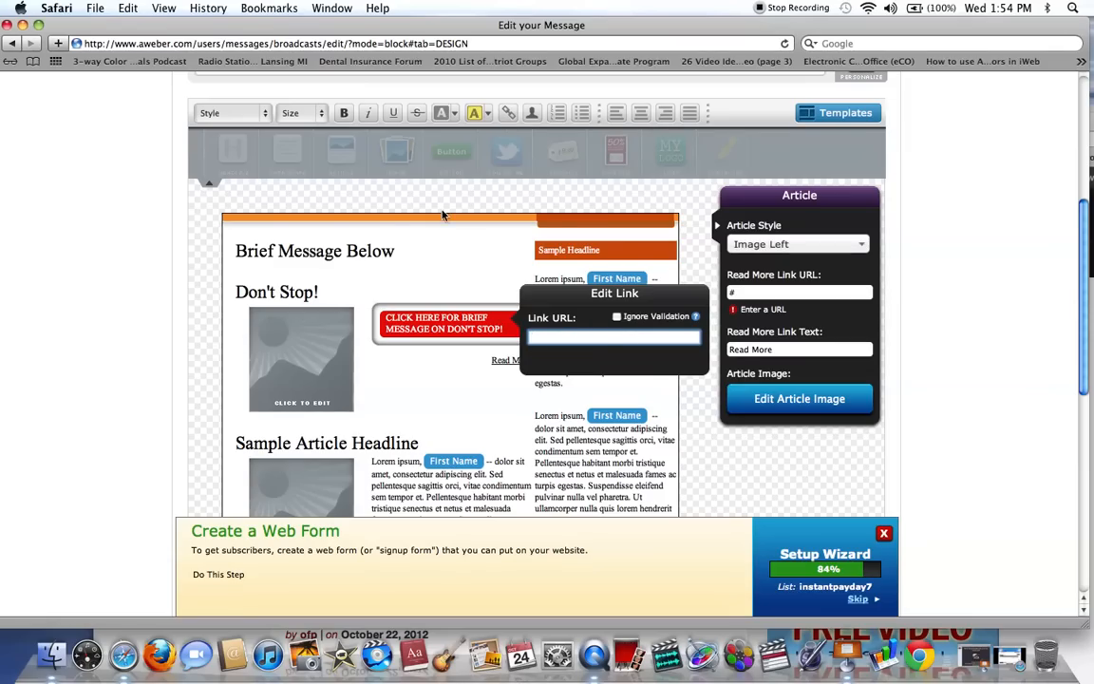
Switch to the "Don't Stop!" post on the Empower Network blog and copy its web address.
drag(287, 31, 312, 220)
drag(458, 120, 365, 6)
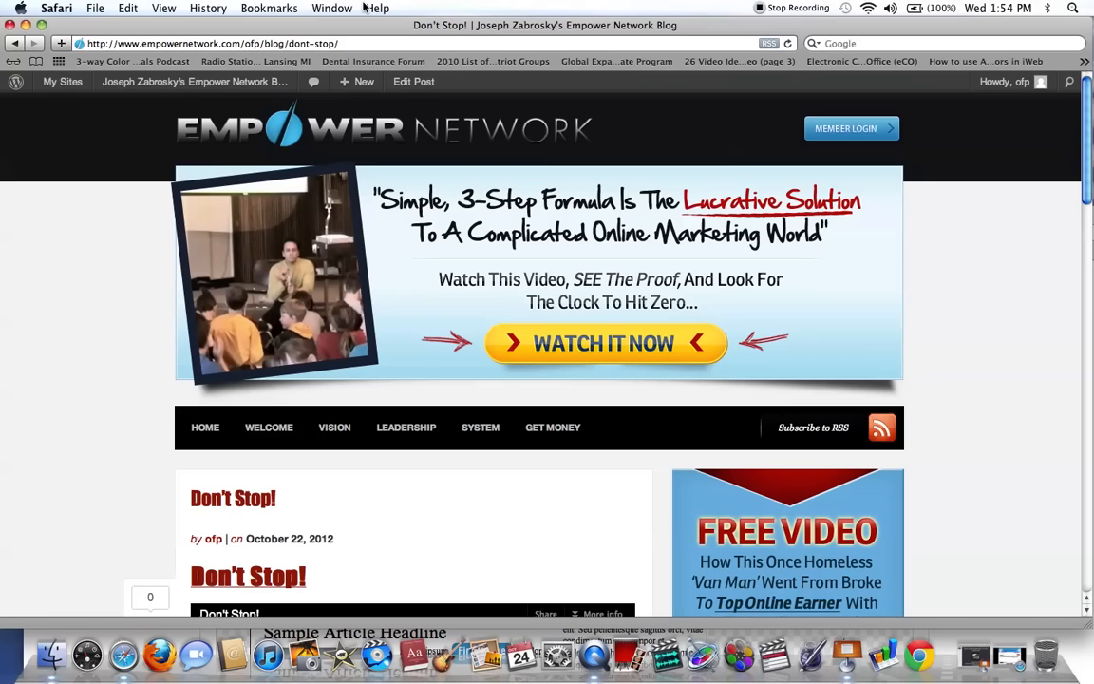
drag(1088, 133, 1091, 206)
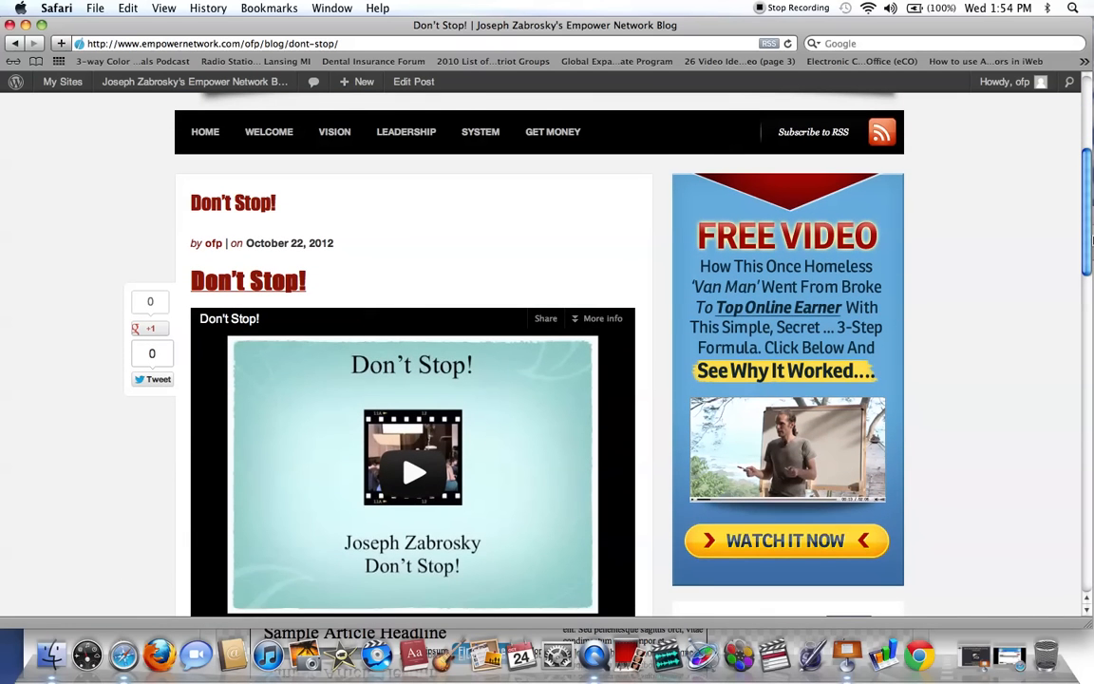
drag(1083, 241, 1055, 153)
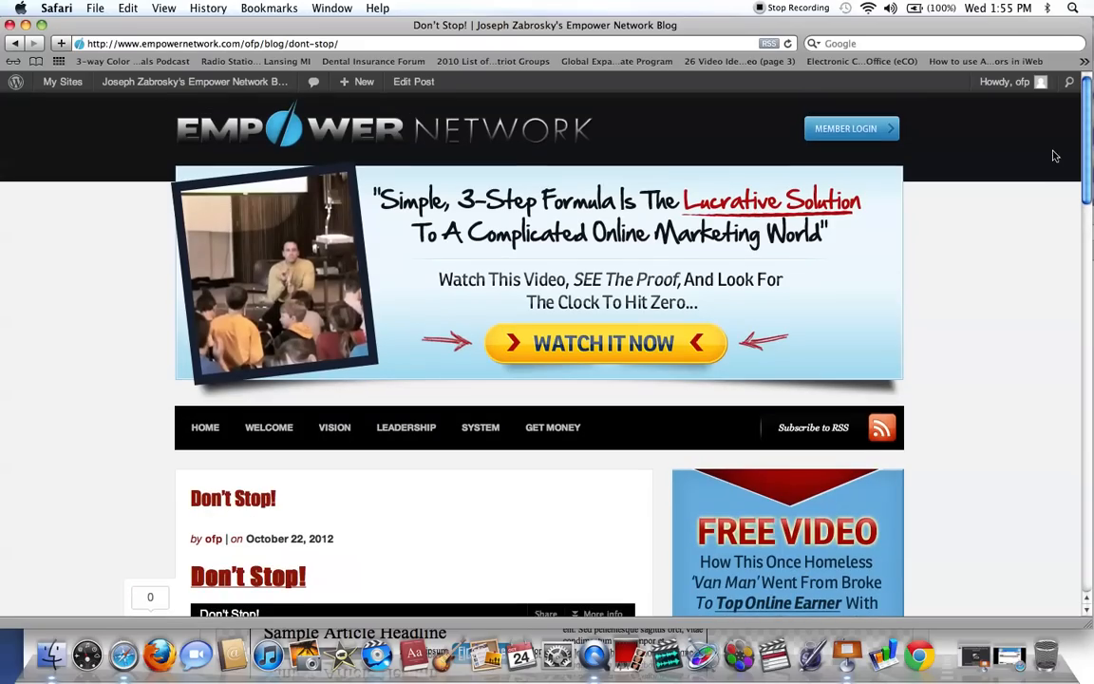
click(339, 44)
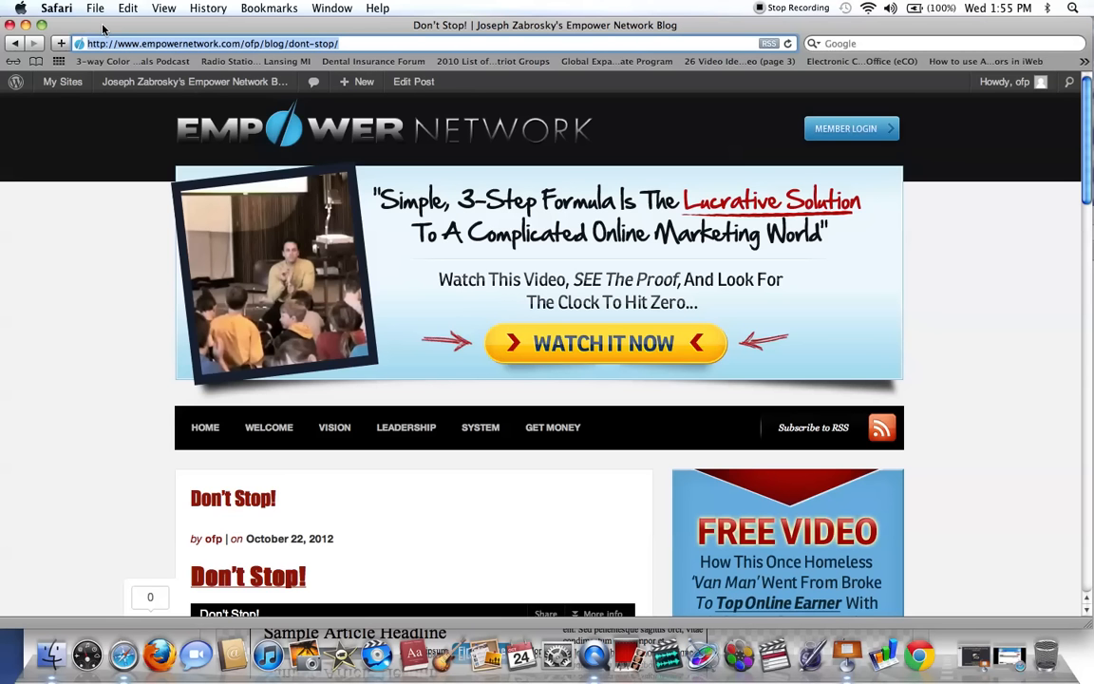
click(25, 25)
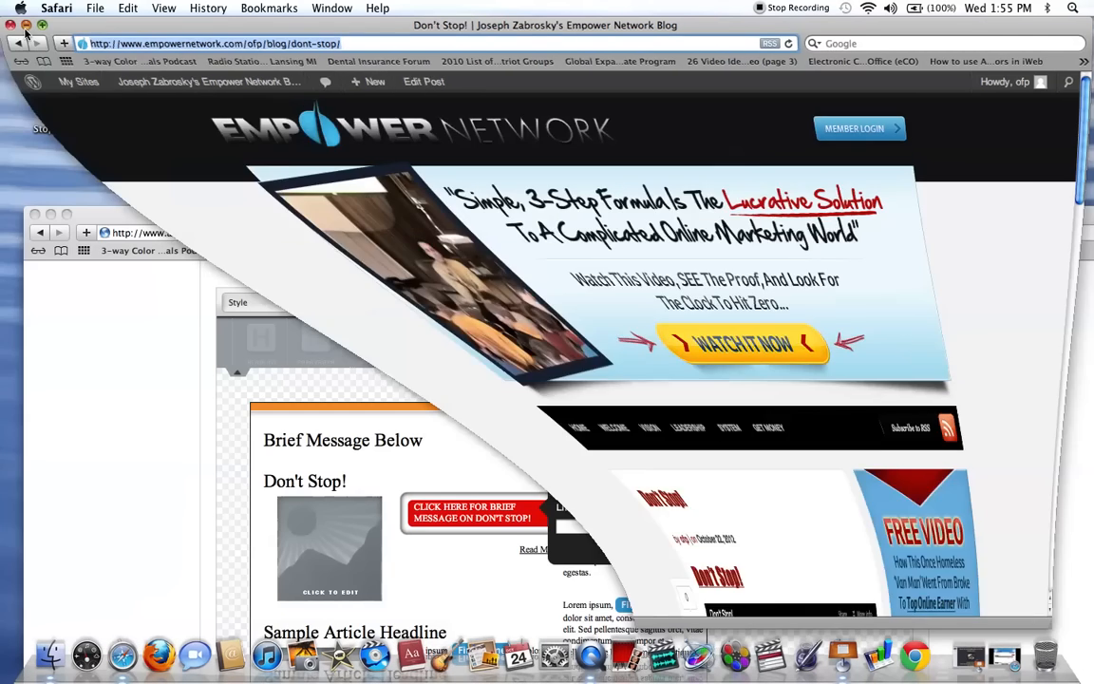
drag(365, 221, 337, 41)
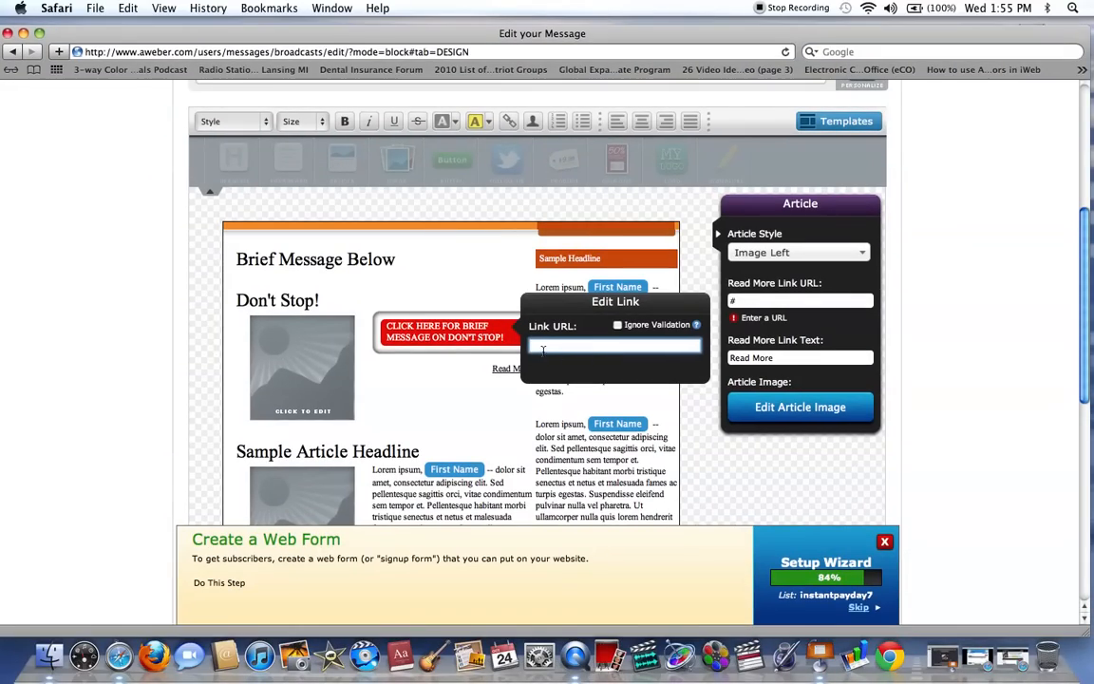
key(super+v)
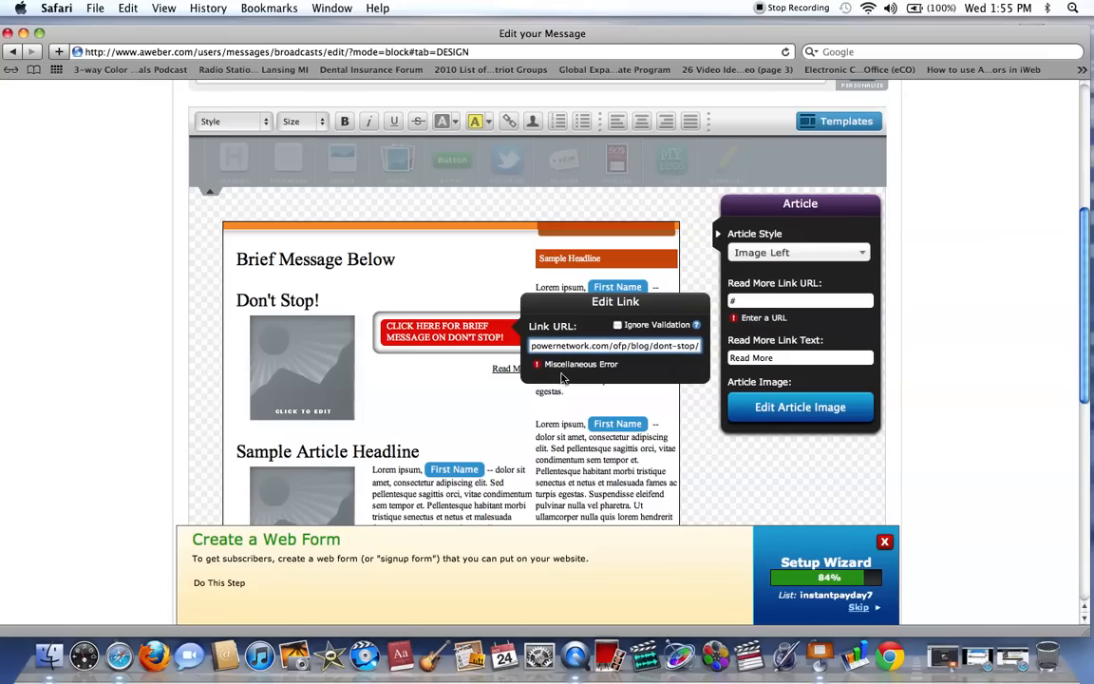
click(447, 402)
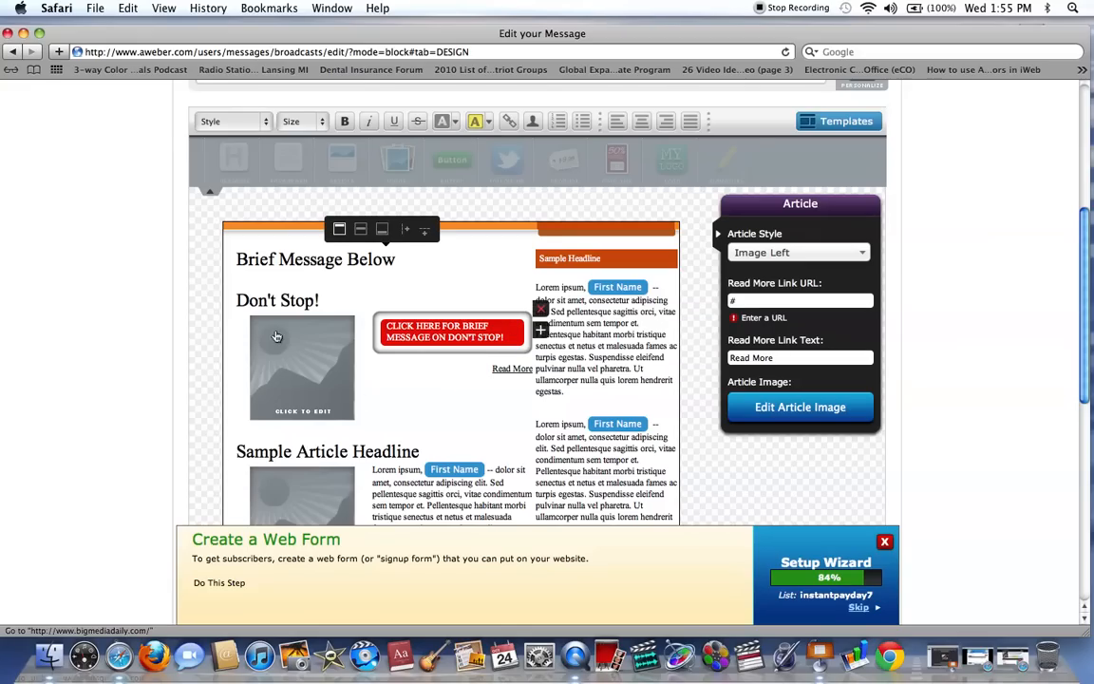
Replace the first article's placeholder image by uploading Don't-Stop-1_450.jpg from the Desktop.
click(295, 414)
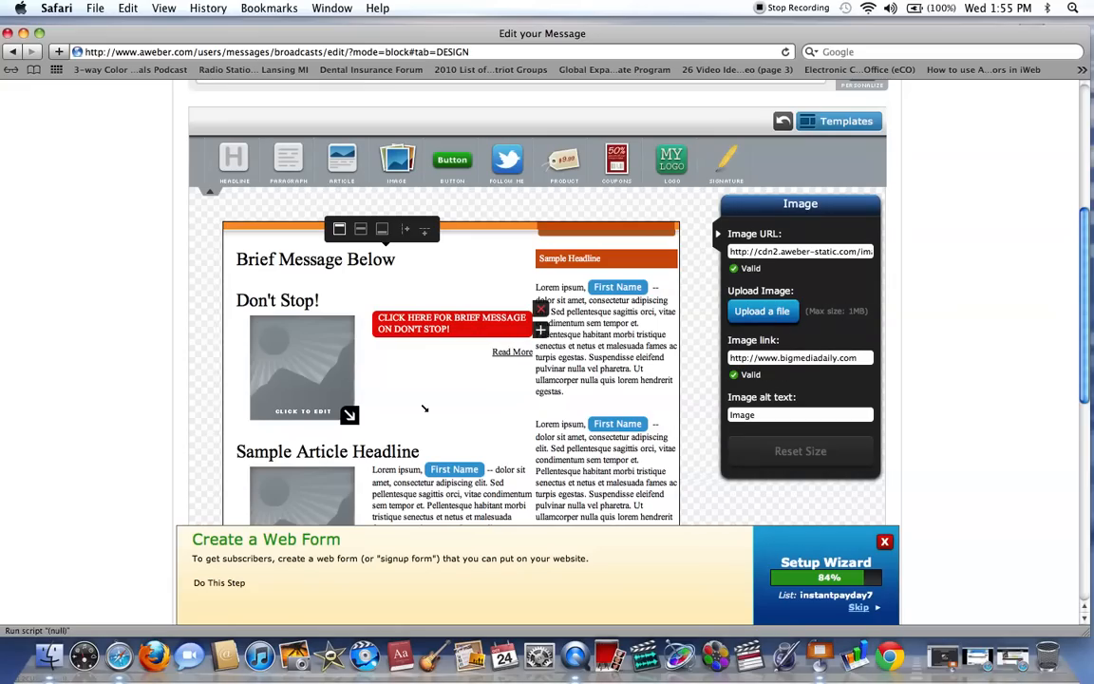
click(753, 312)
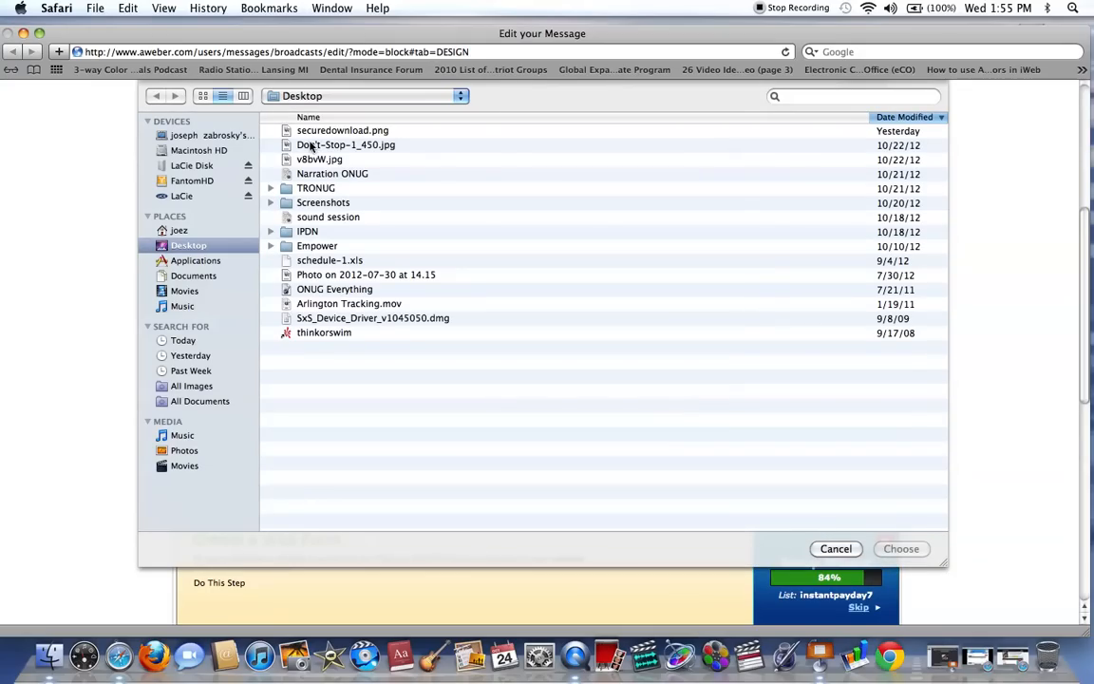
double_click(286, 146)
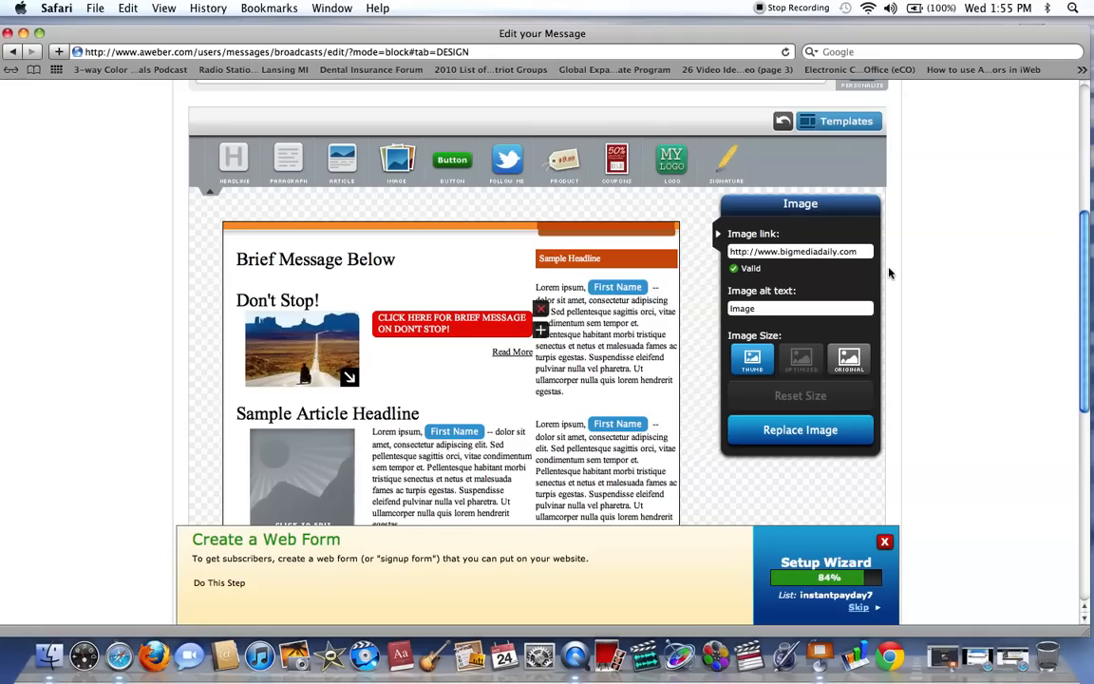
Delete both sample paragraphs and the "Sample Headline" block from the message's sidebar column.
mouse_move(1089, 280)
mouse_down()
mouse_move(1083, 322)
mouse_move(1079, 291)
mouse_up()
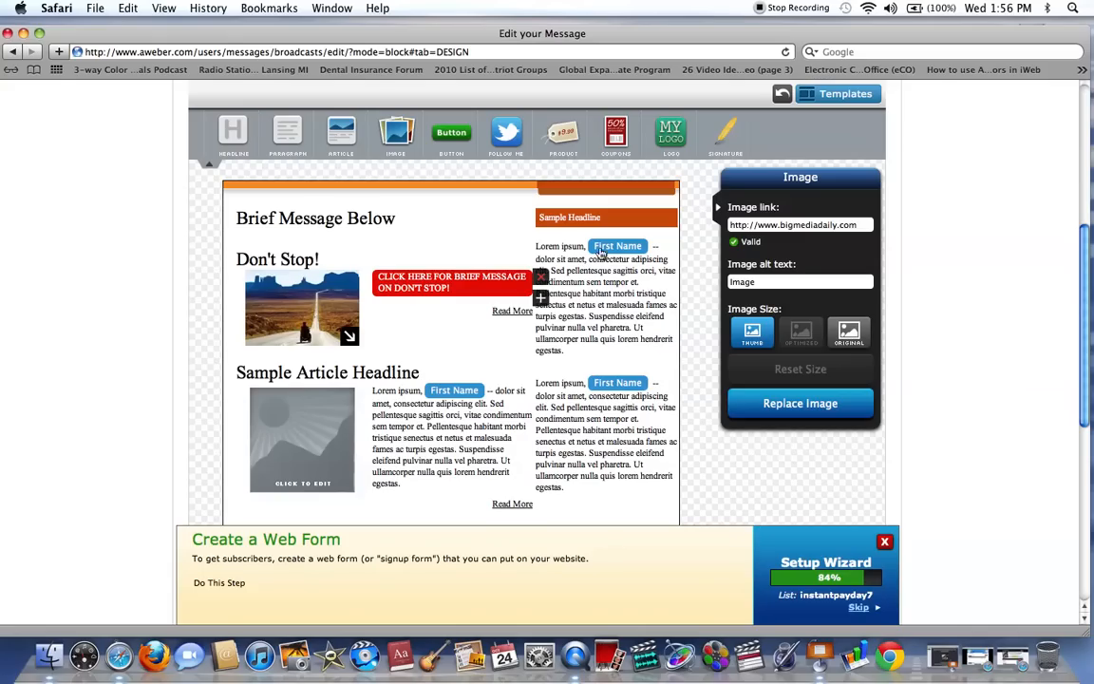
click(610, 301)
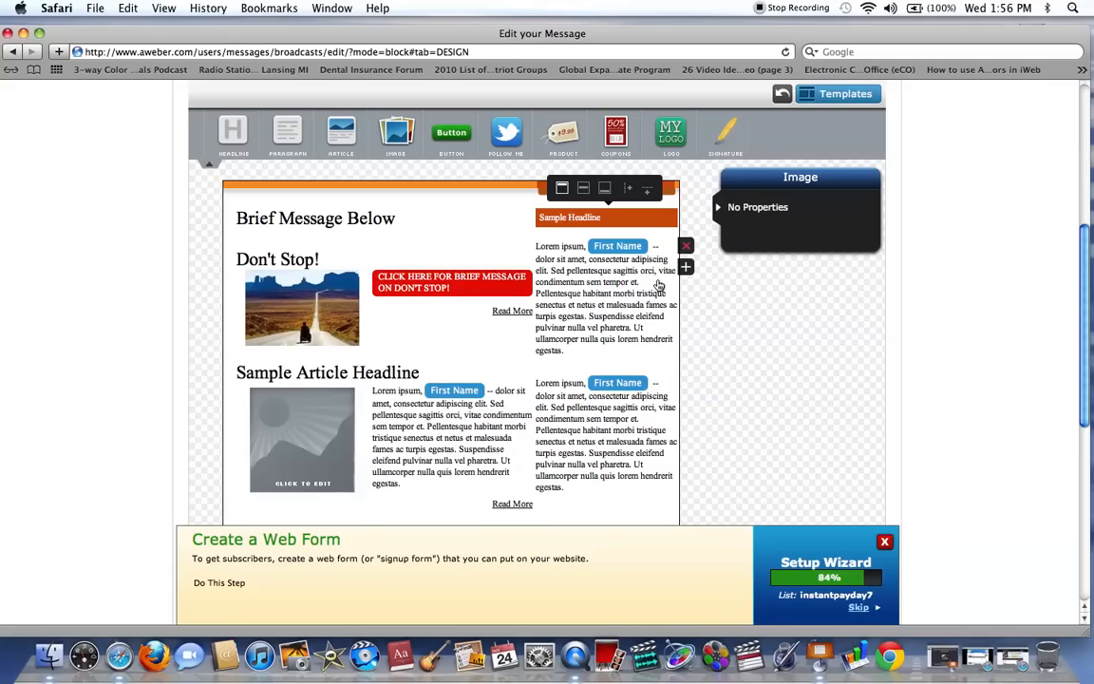
click(686, 246)
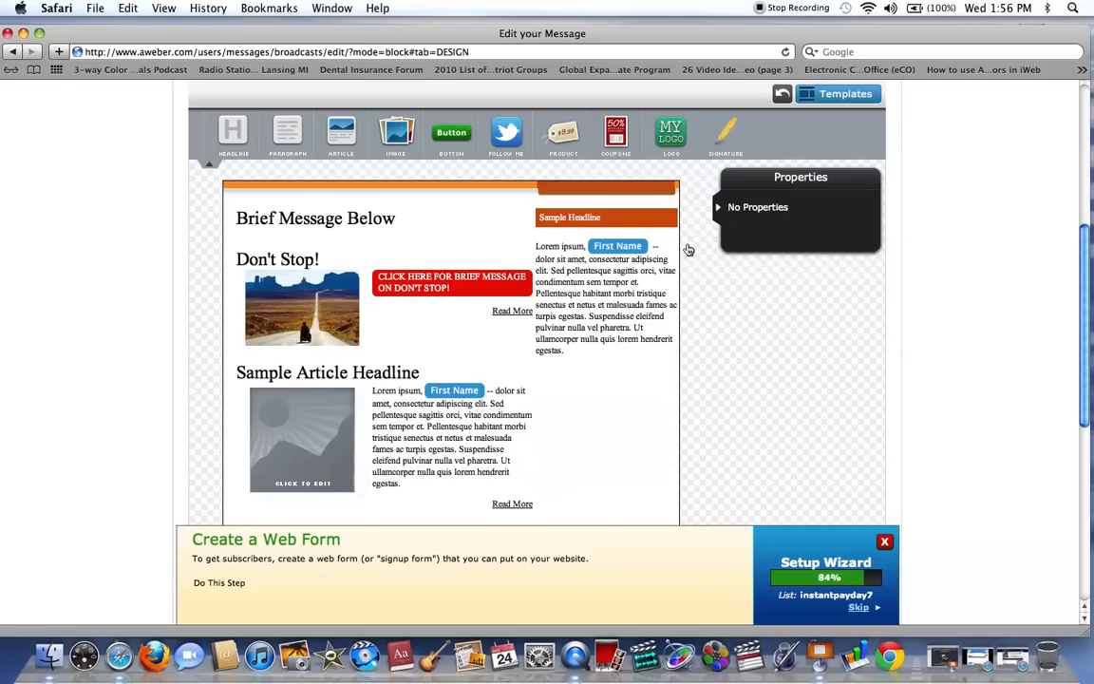
click(615, 309)
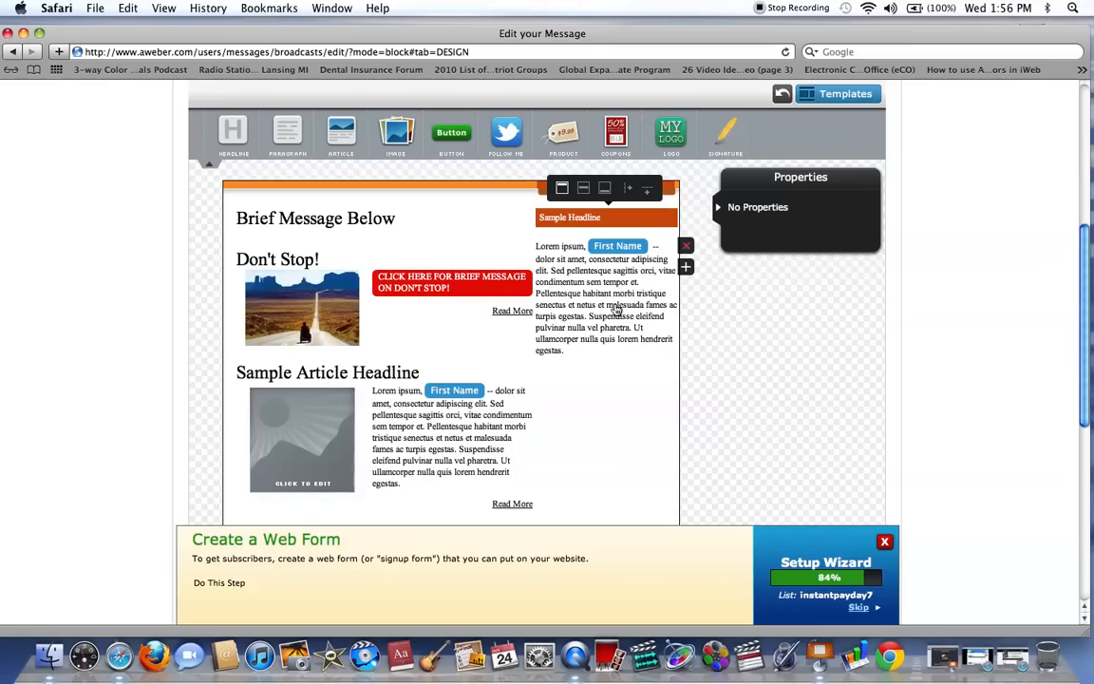
click(686, 246)
click(590, 219)
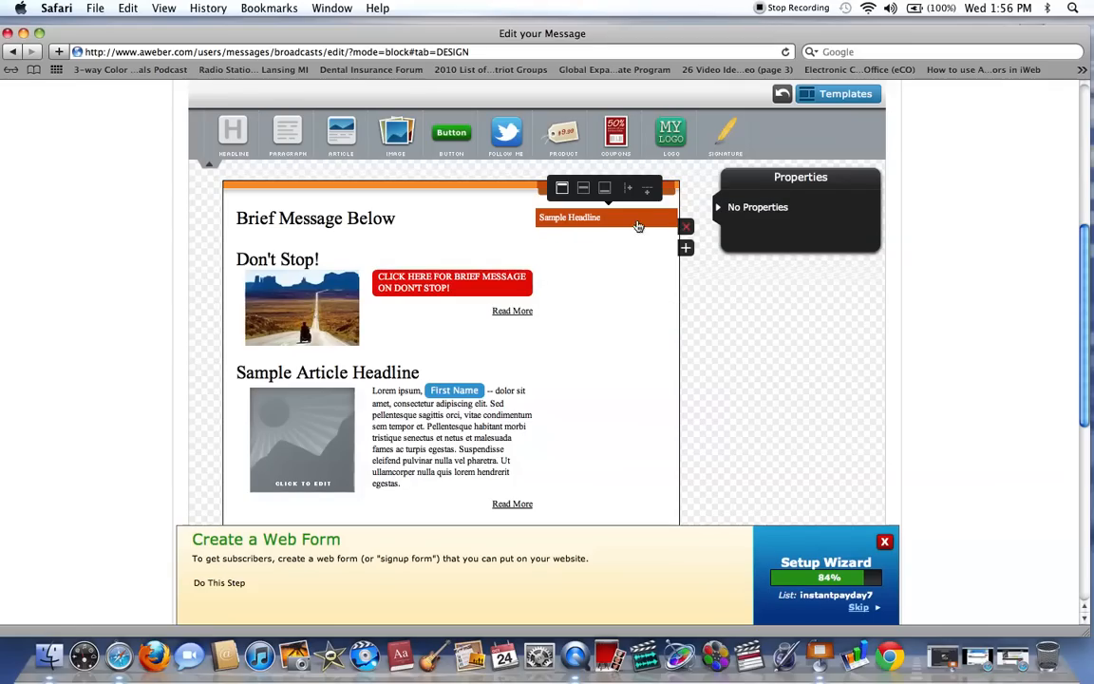
click(685, 226)
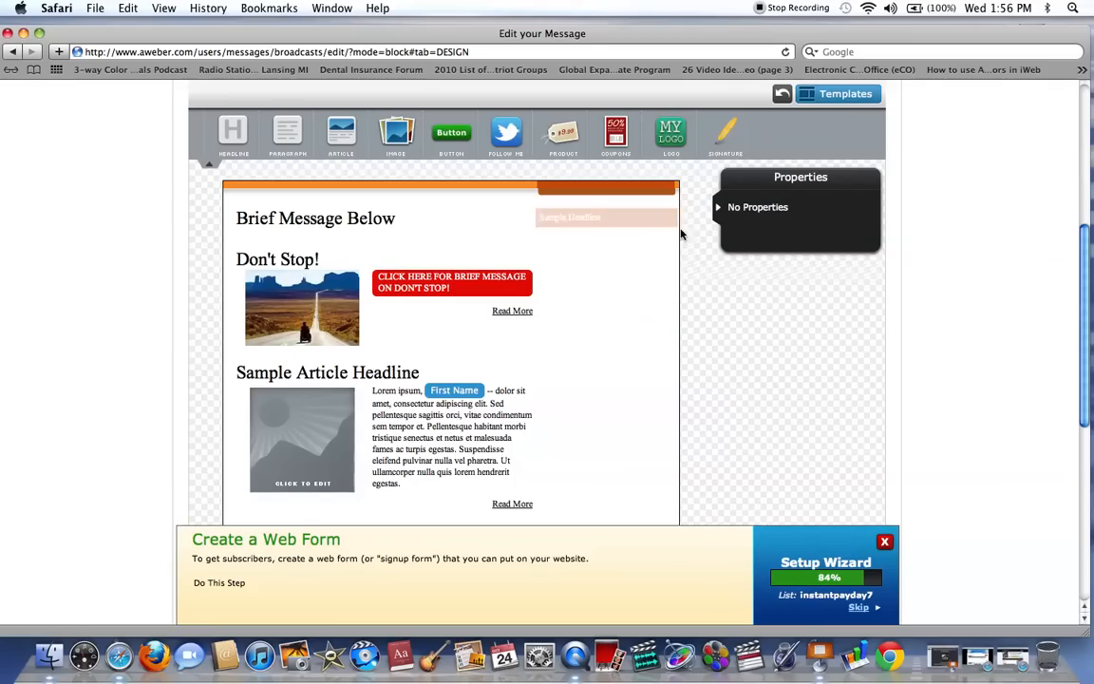
Delete the second sample article below "Don't Stop!" and save the message.
click(368, 380)
click(538, 380)
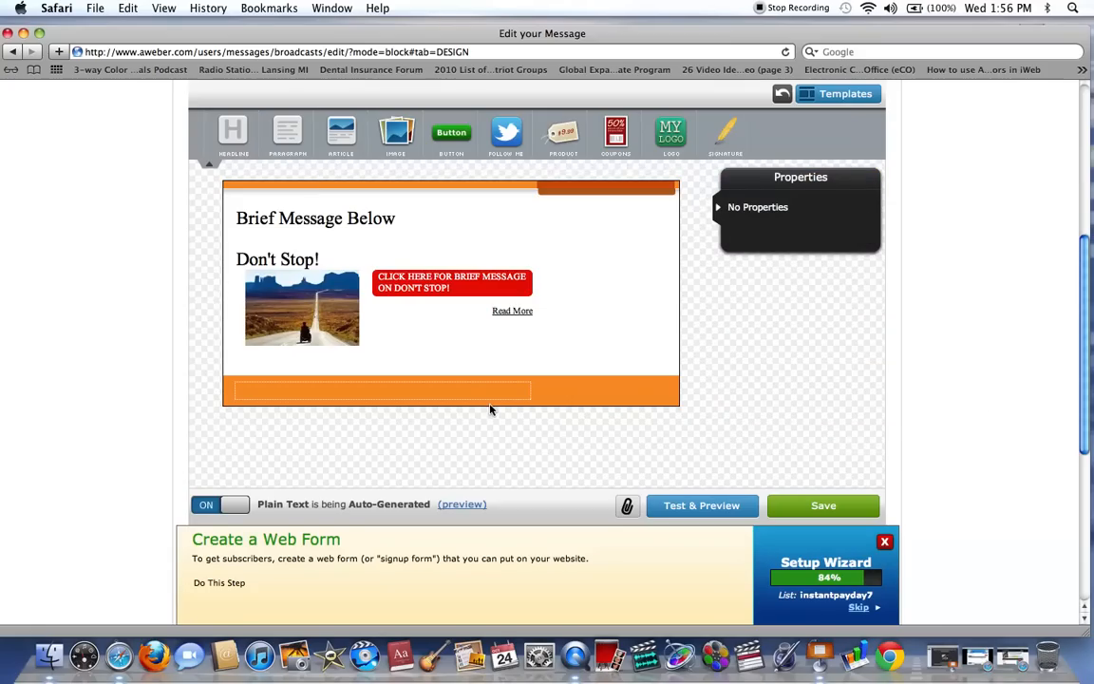
drag(1084, 411, 1074, 478)
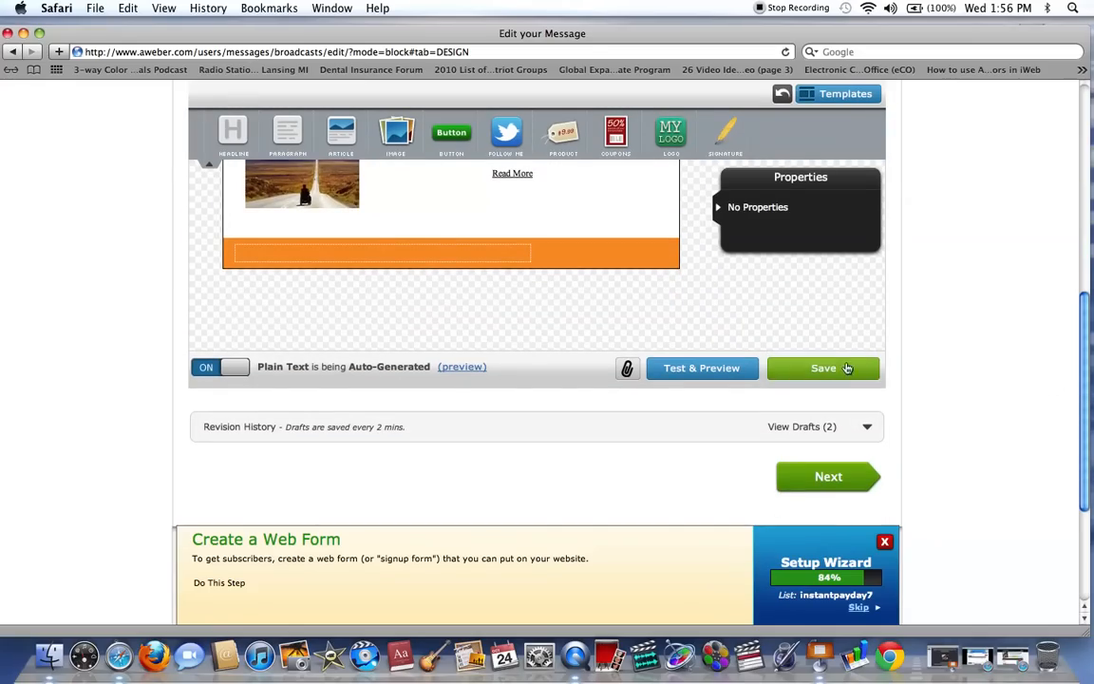
click(825, 367)
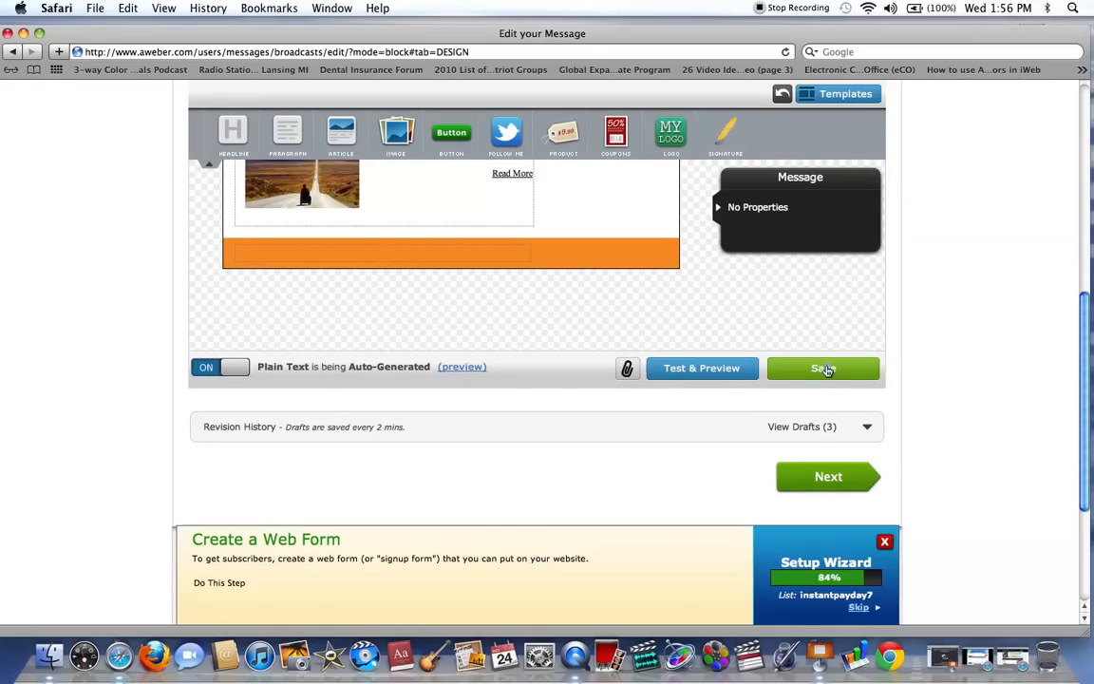
Preview the rendered message and test that its call-to-action link opens the "Don't Stop!" blog post.
click(710, 368)
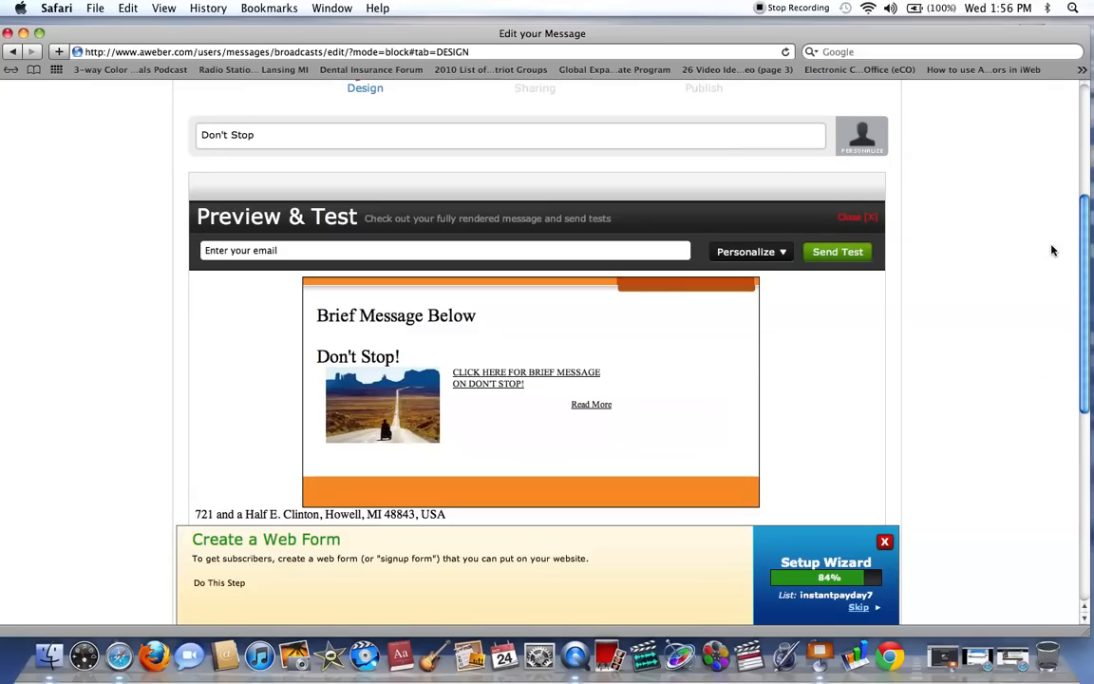
drag(1087, 250, 1087, 283)
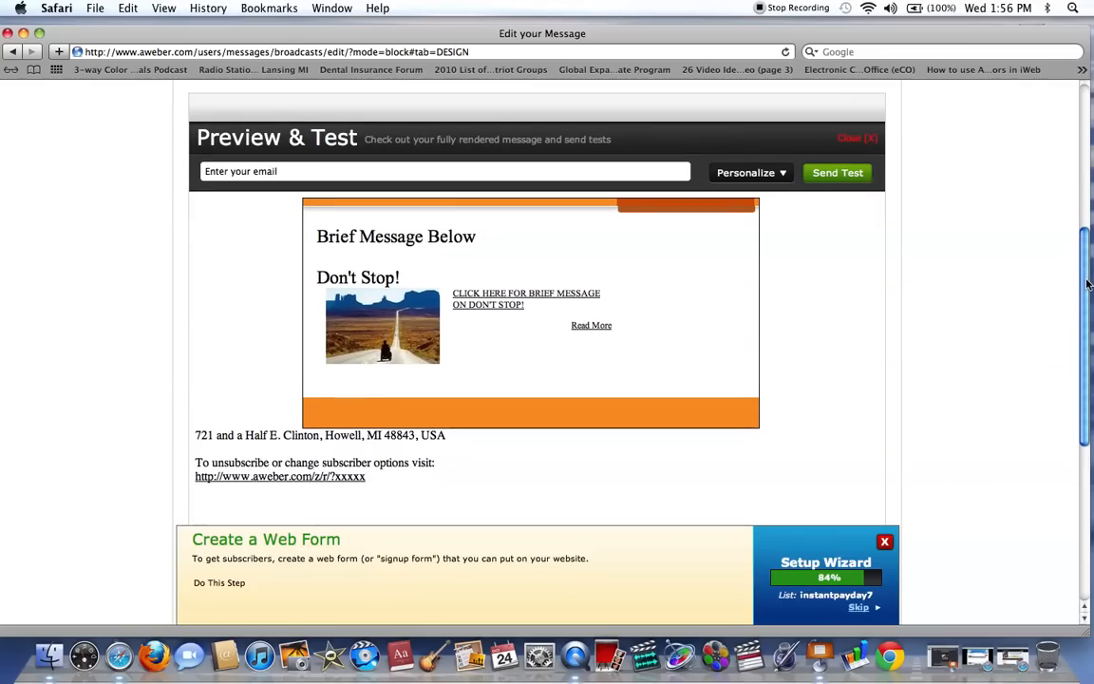
click(499, 299)
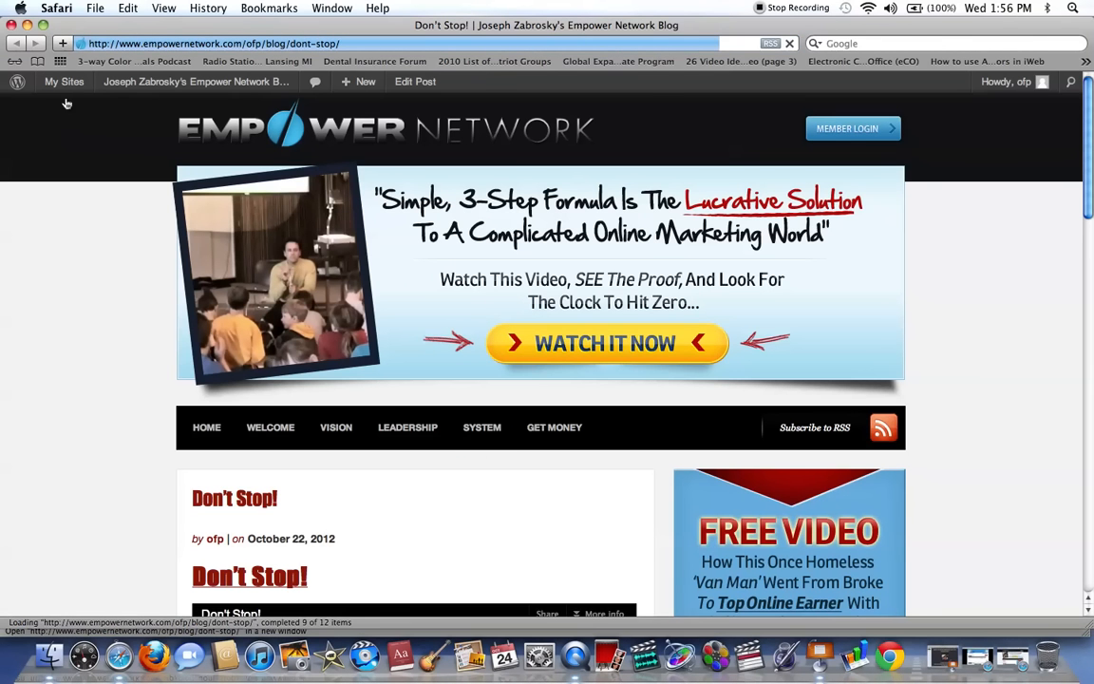
click(28, 25)
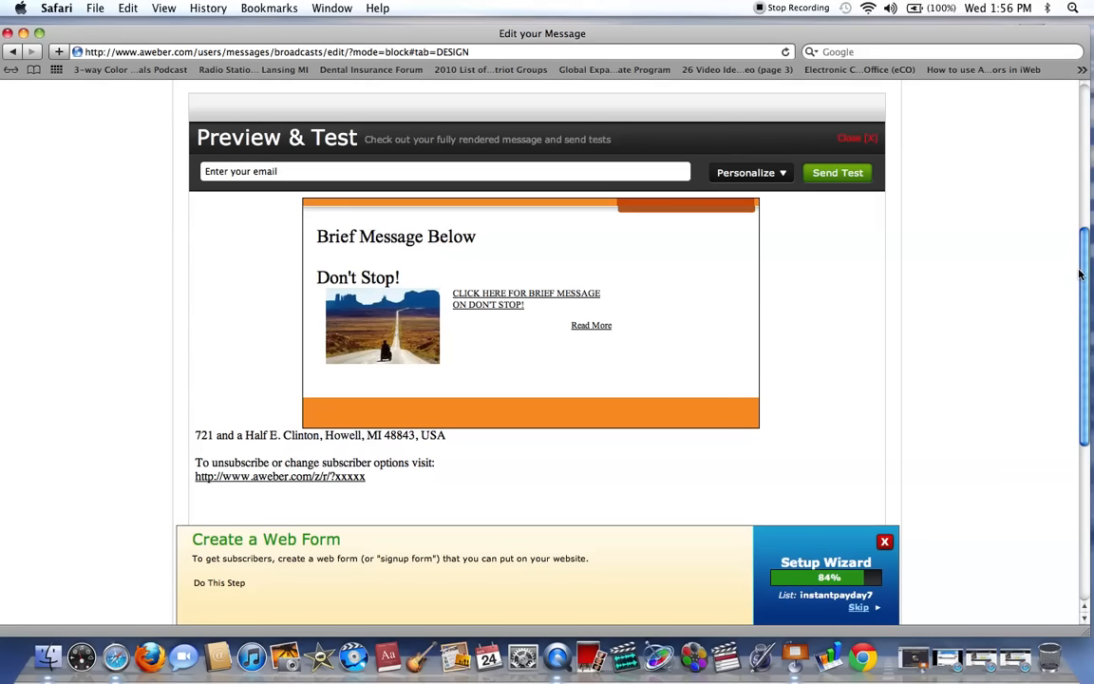
click(1025, 666)
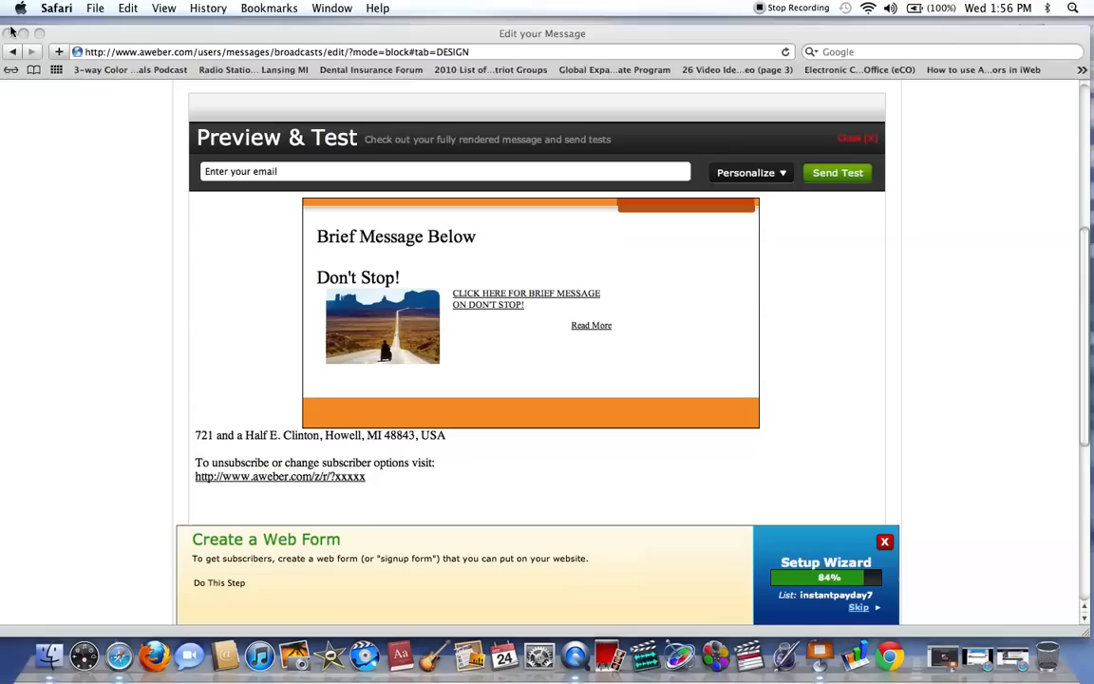
click(10, 25)
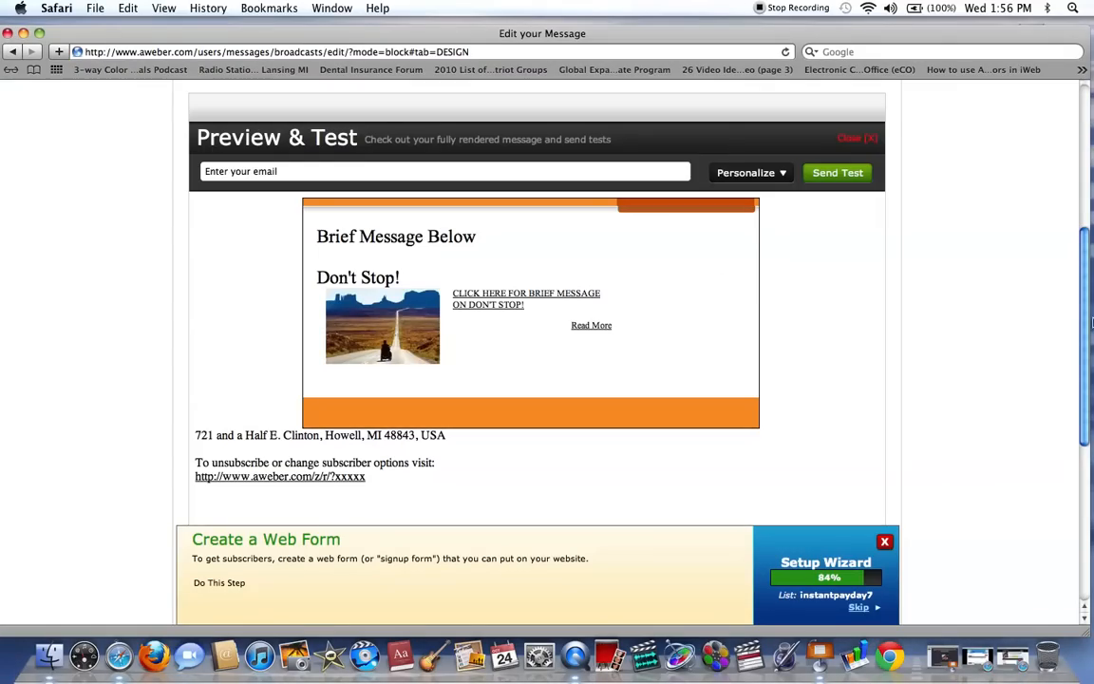
Continue through the Sharing stage to Publish and turn on the Scheduler for sending the message at a set date.
scroll(982, 313, down, 4)
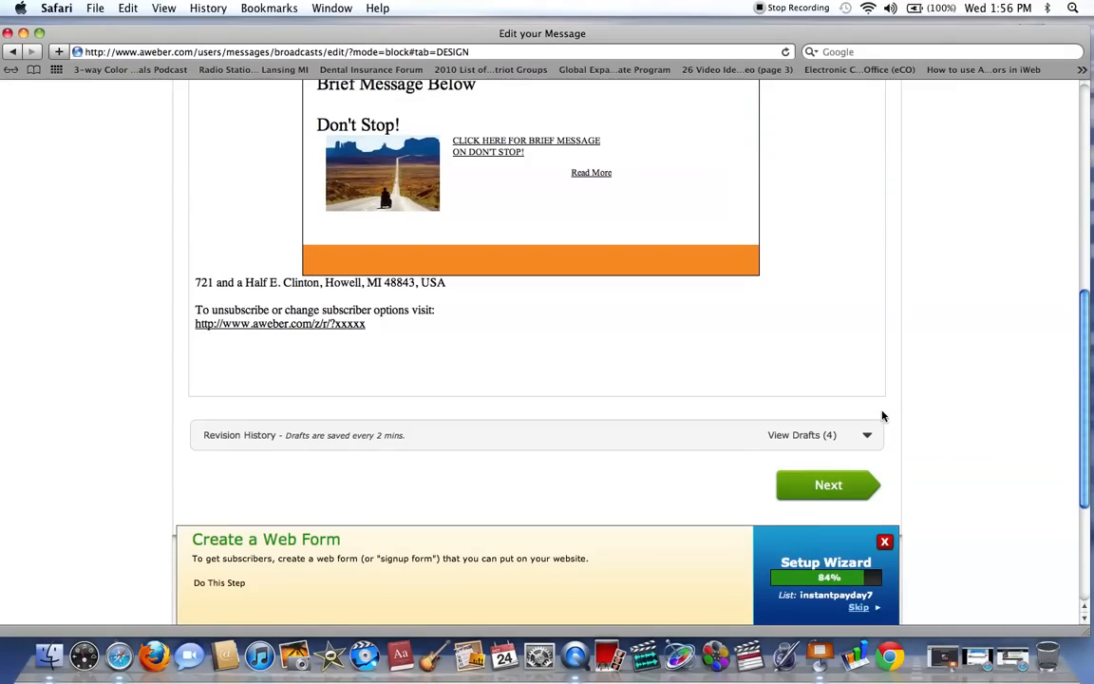
click(824, 489)
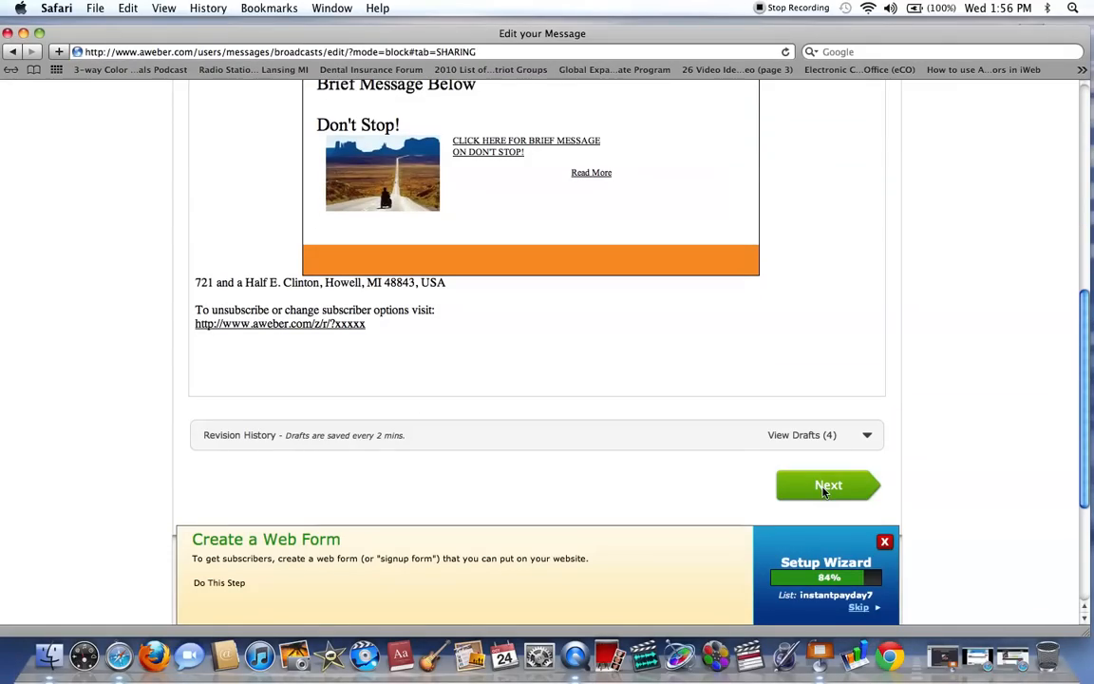
drag(1081, 206, 1081, 372)
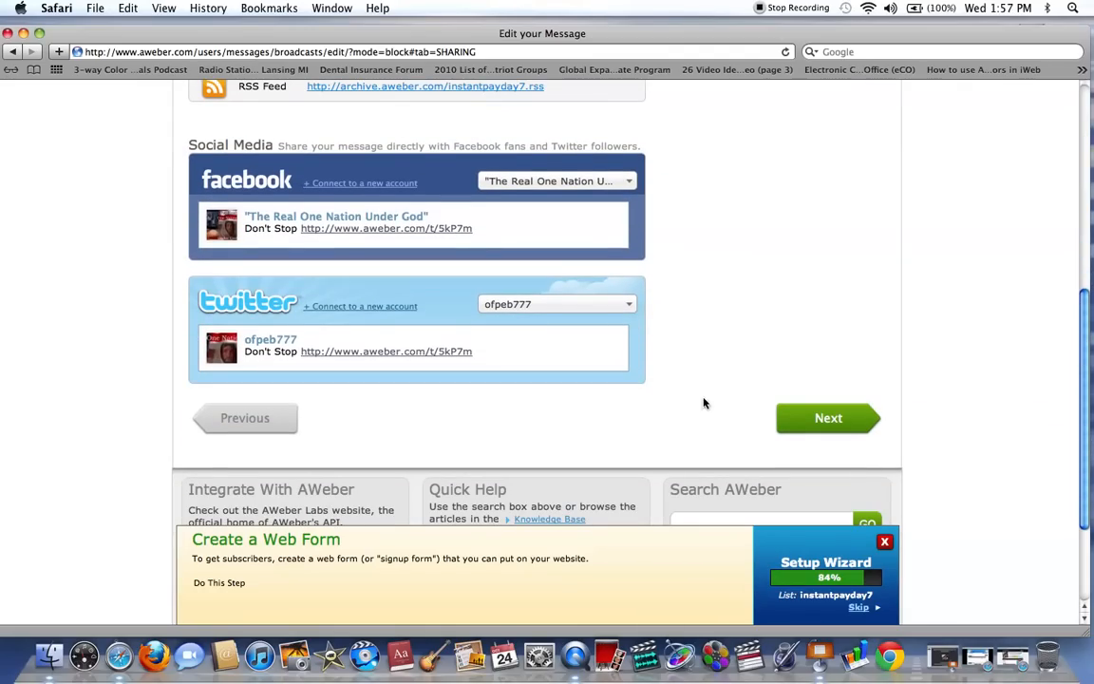
click(824, 421)
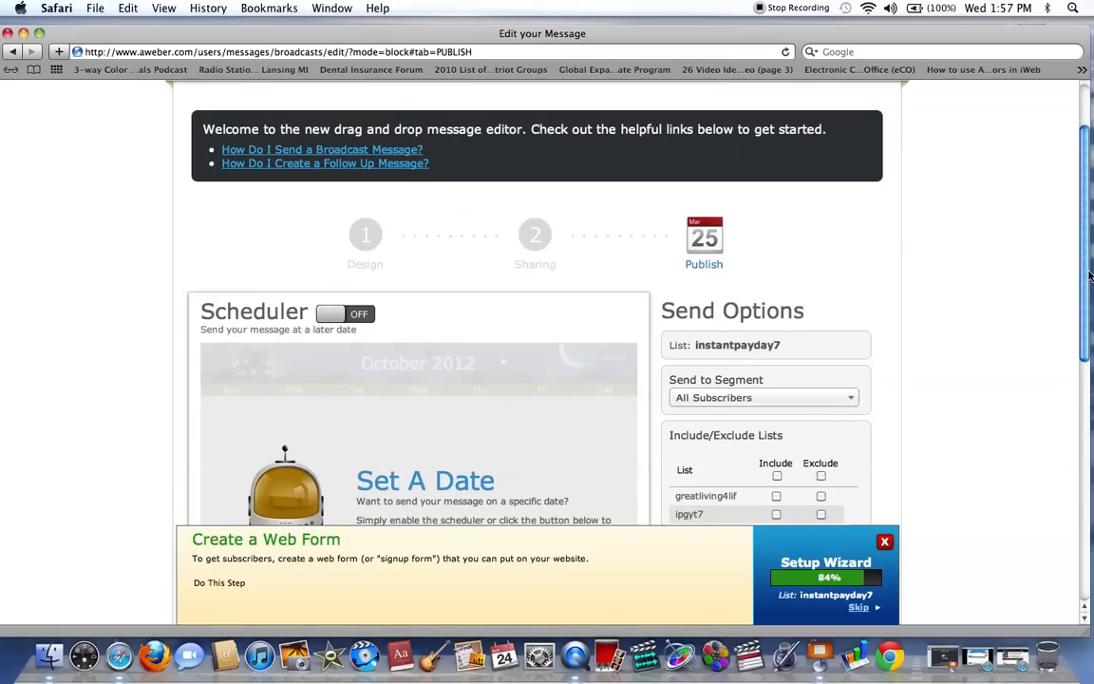
scroll(1089, 275, down, 5)
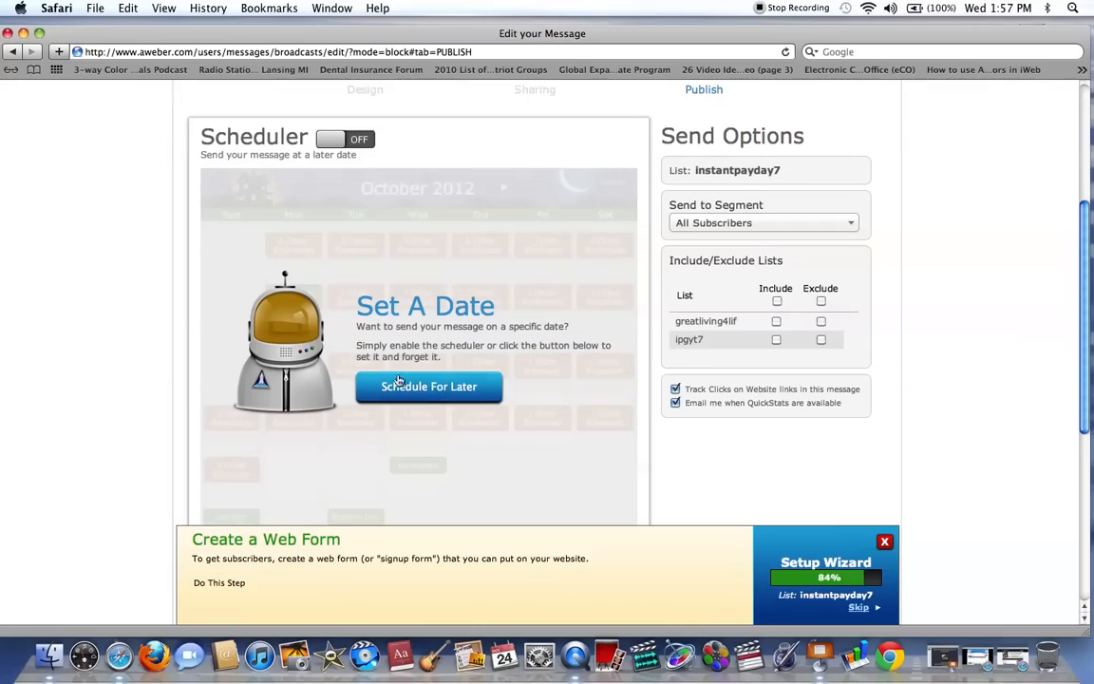
click(426, 390)
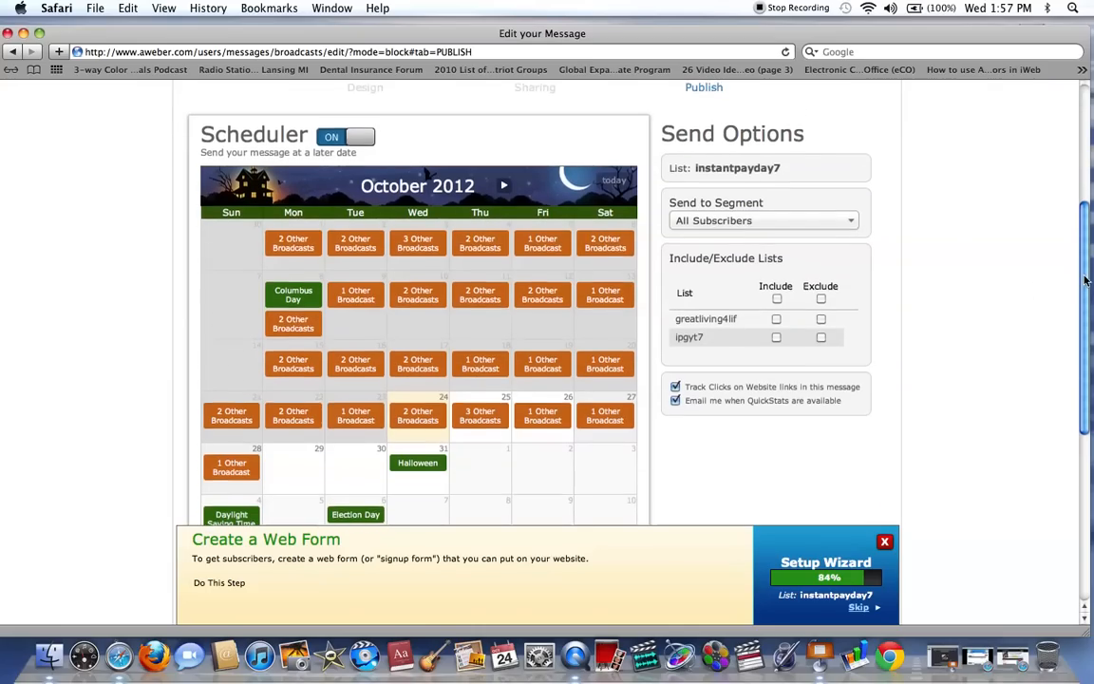
Set the broadcast's send date to October 29, 2012 at 5:00 pm EDT, then schedule and queue the message.
scroll(1078, 276, down, 2)
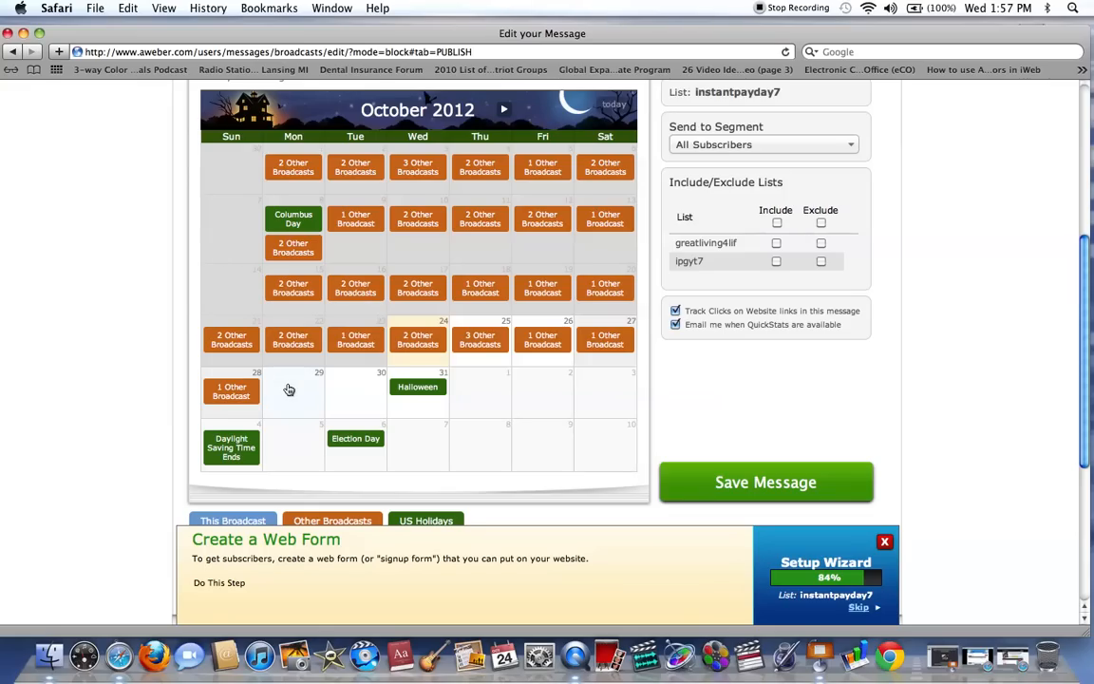
click(289, 389)
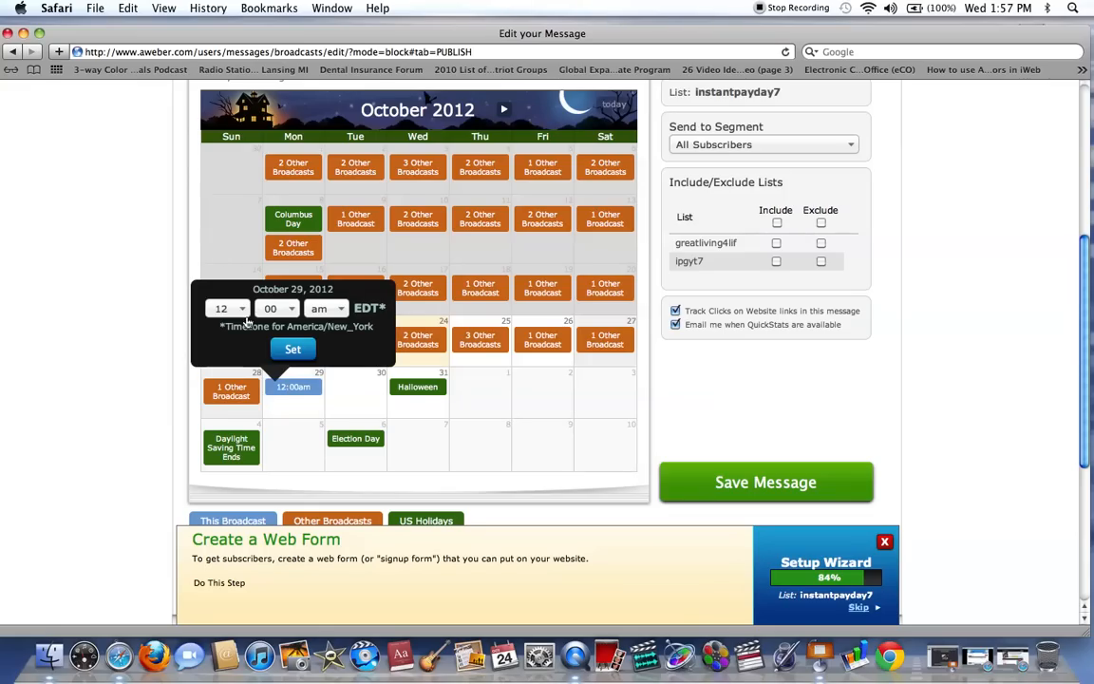
click(224, 309)
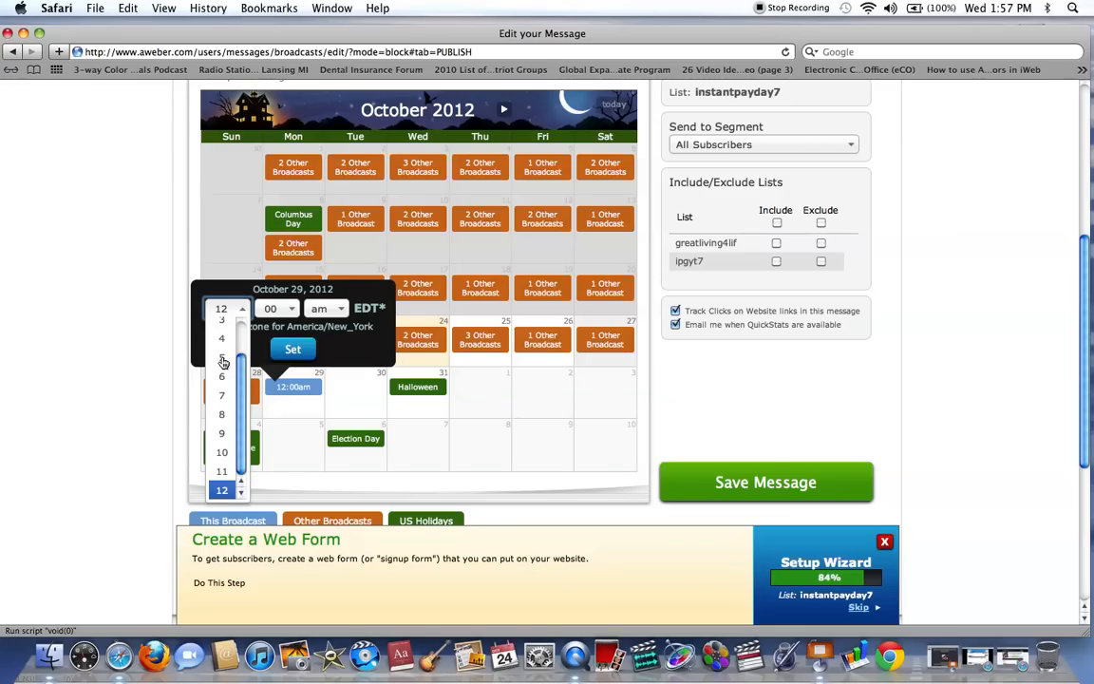
click(222, 359)
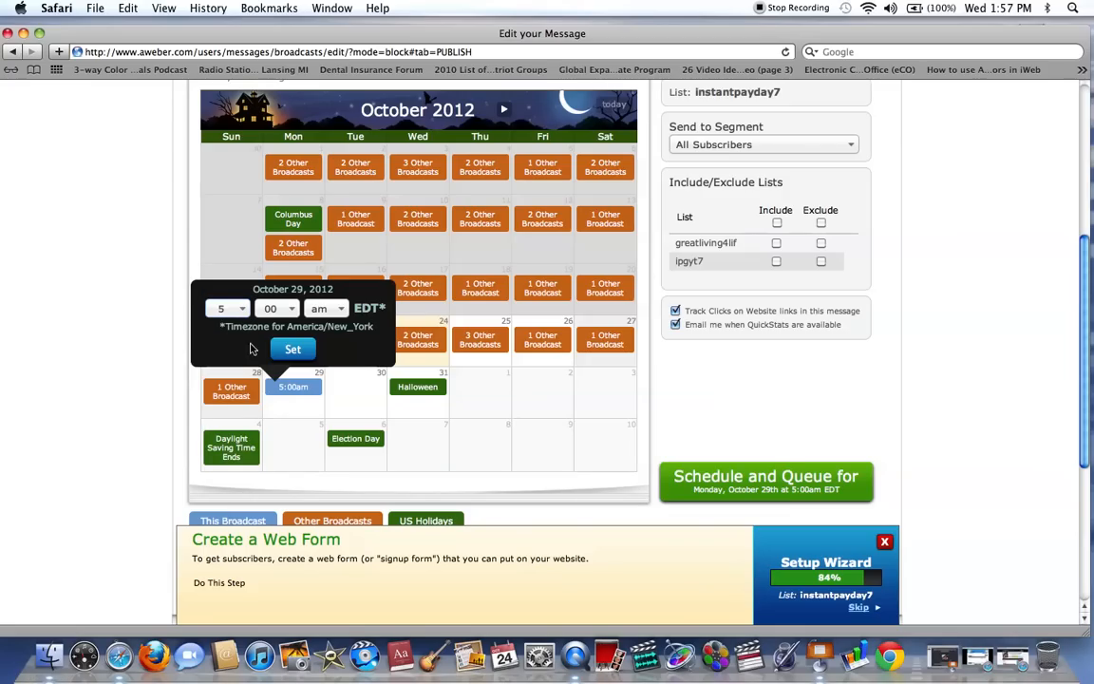
click(326, 309)
click(325, 324)
click(293, 349)
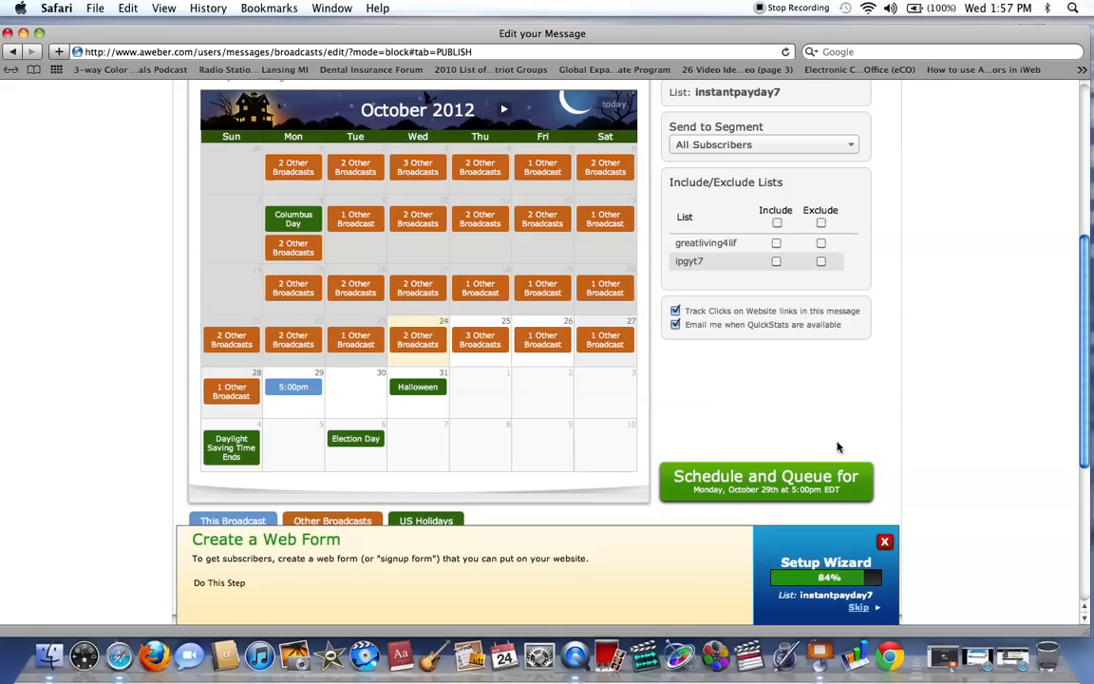
click(758, 491)
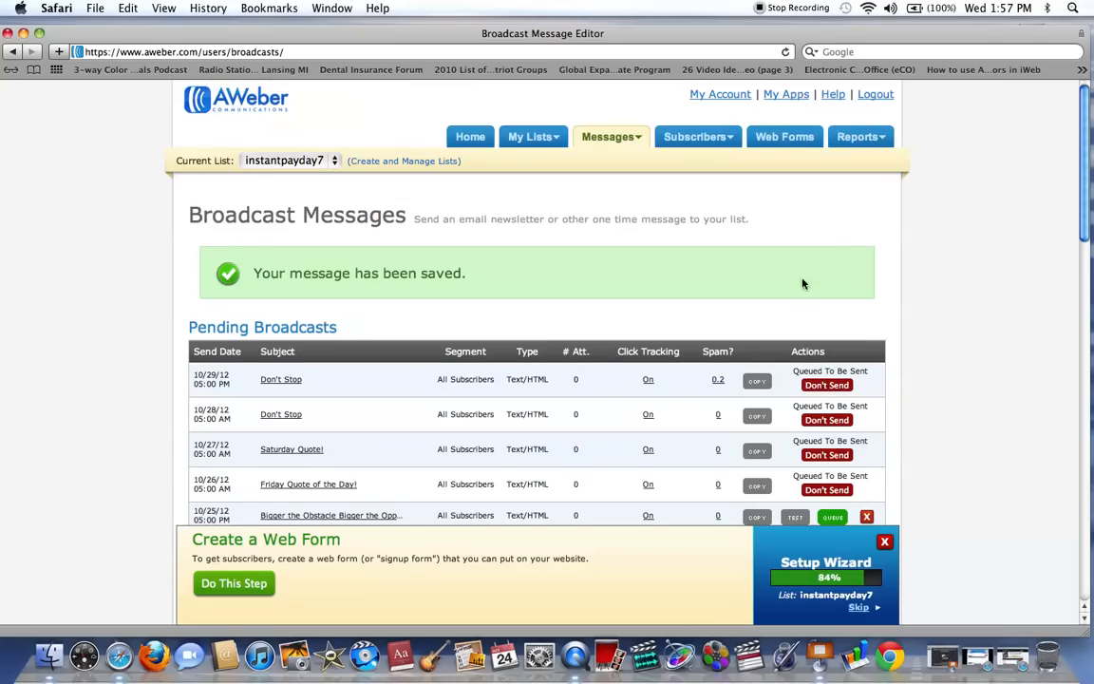
Check the queued "Don't Stop" message among the pending broadcasts and look over the sent broadcasts.
drag(1085, 133, 1088, 177)
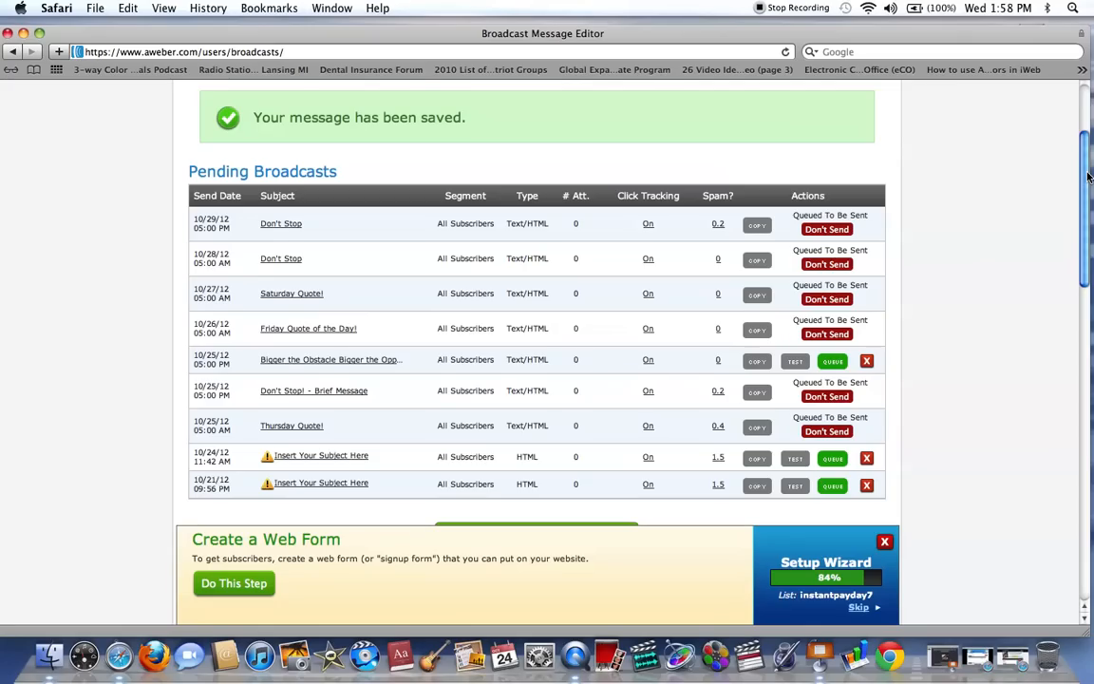
drag(1081, 179, 1076, 147)
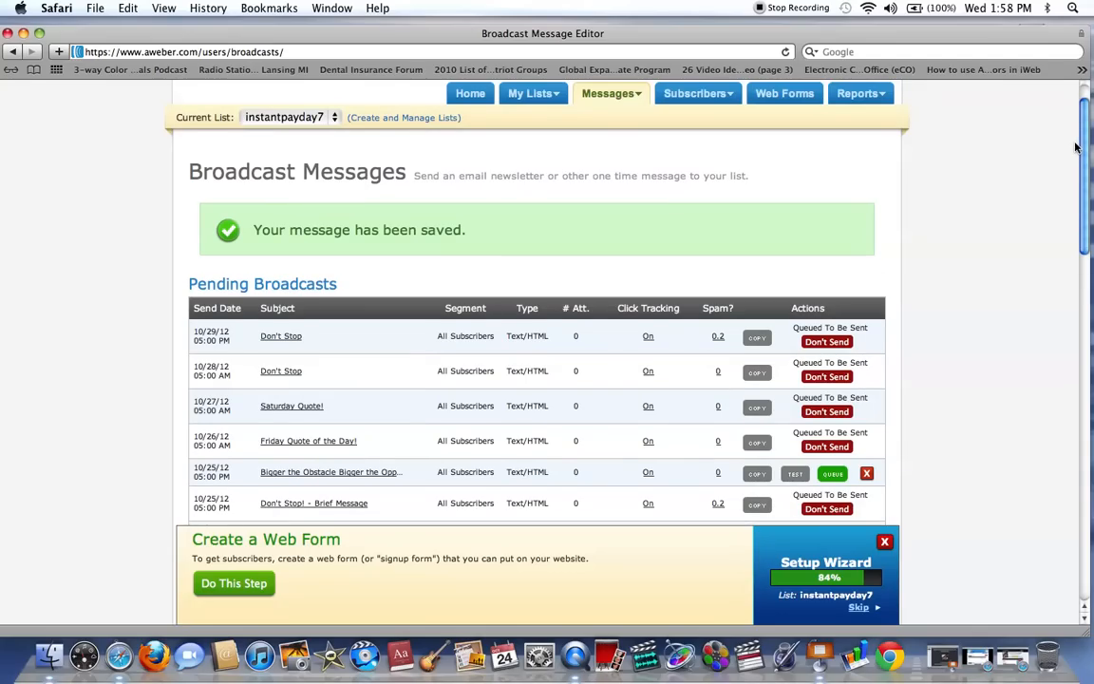
drag(1076, 147, 1078, 130)
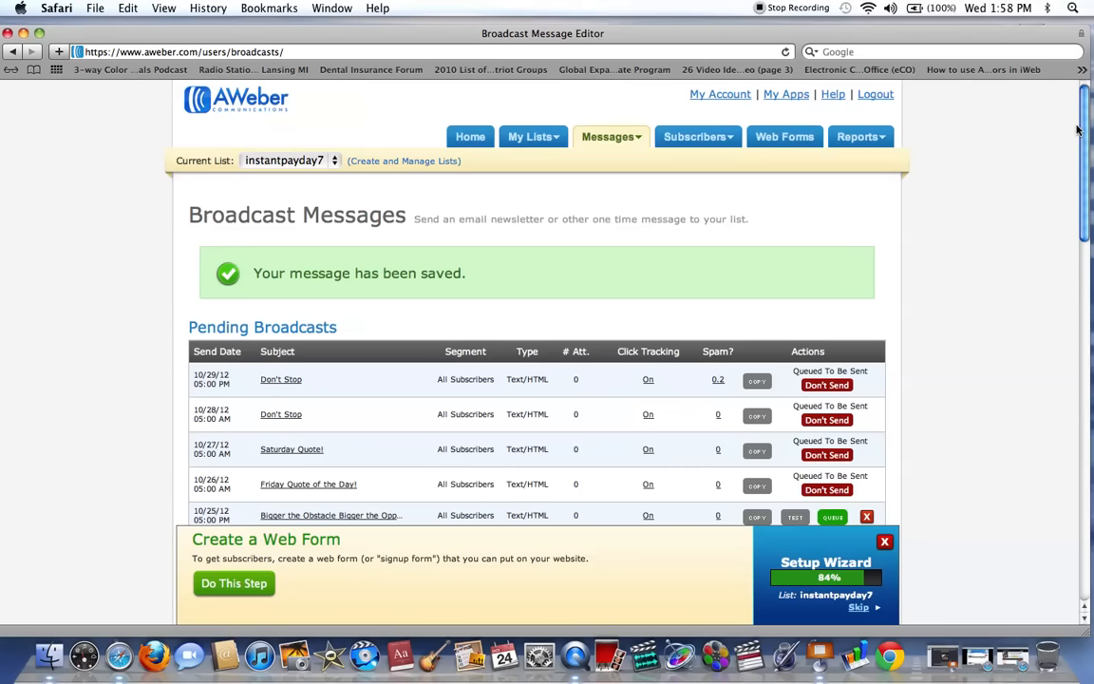
drag(1077, 130, 1090, 287)
drag(376, 38, 372, 8)
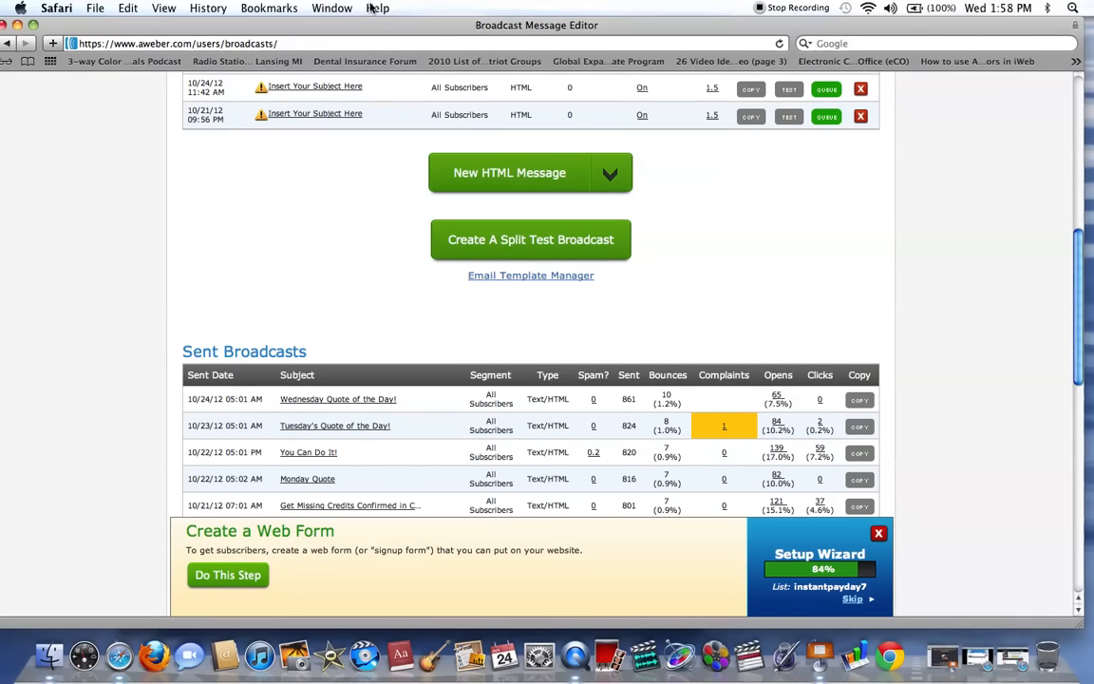